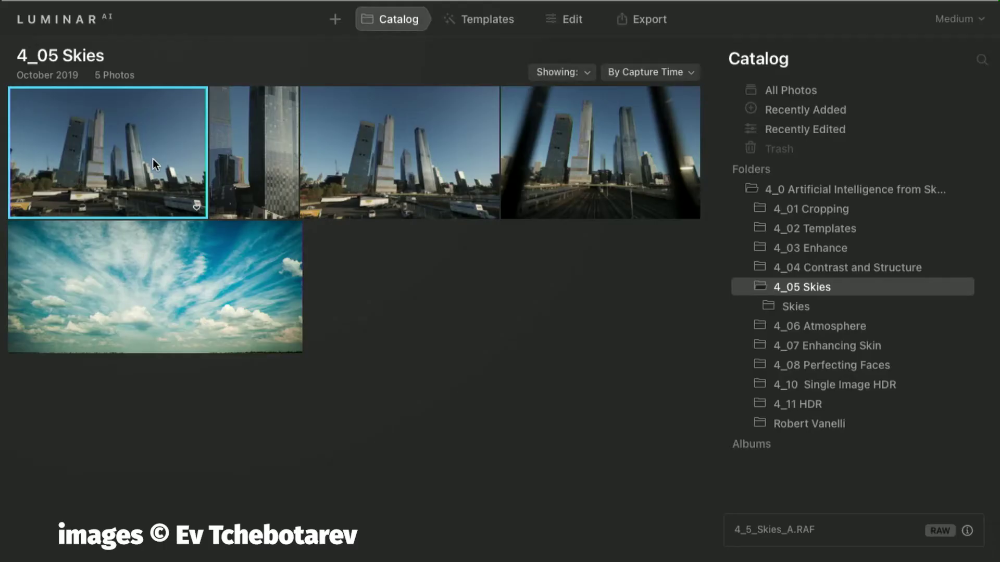
Open the skyline photo in Edit and show Creative > Augmented Sky AI's sky object list
double_click(152, 158)
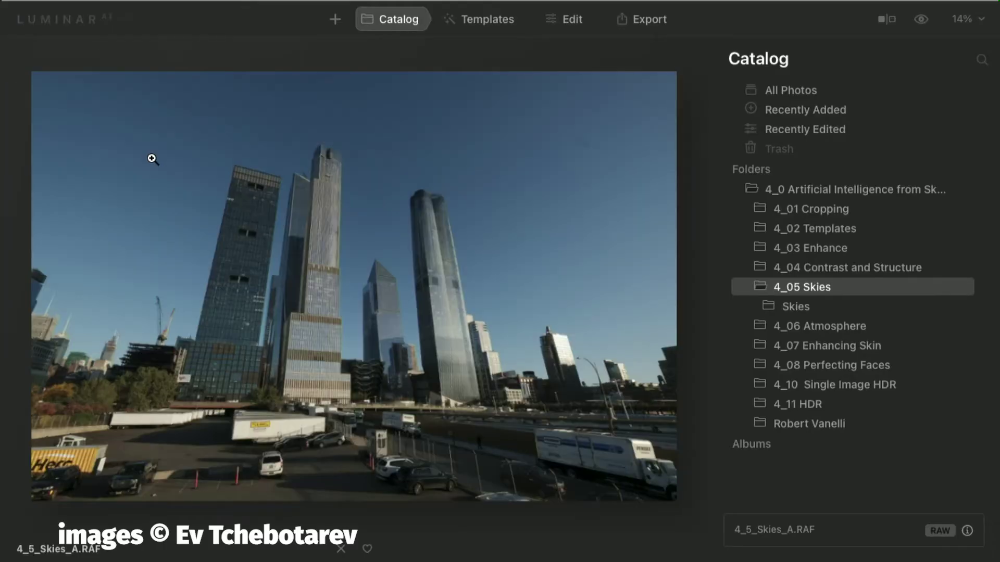
left_click(559, 19)
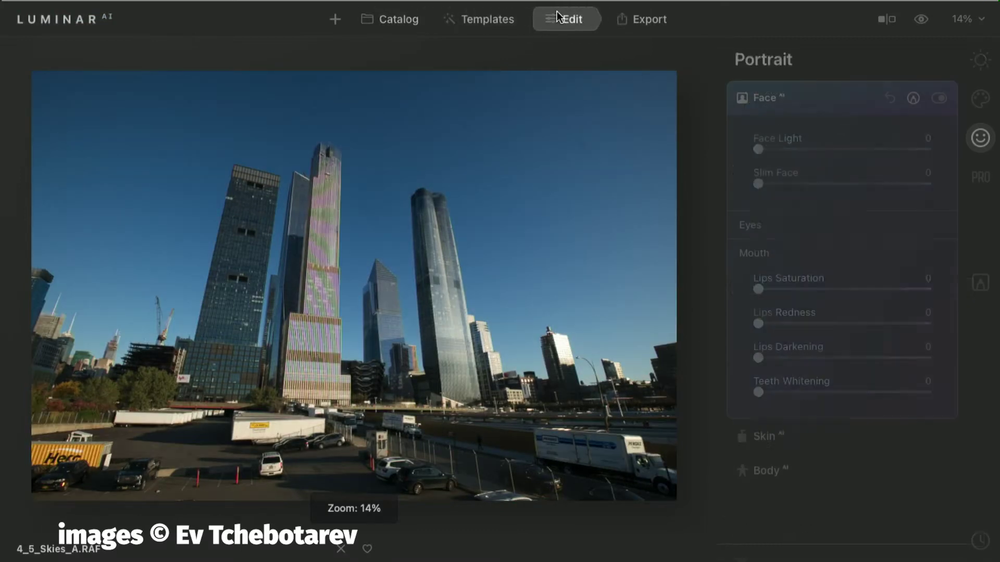
left_click(982, 98)
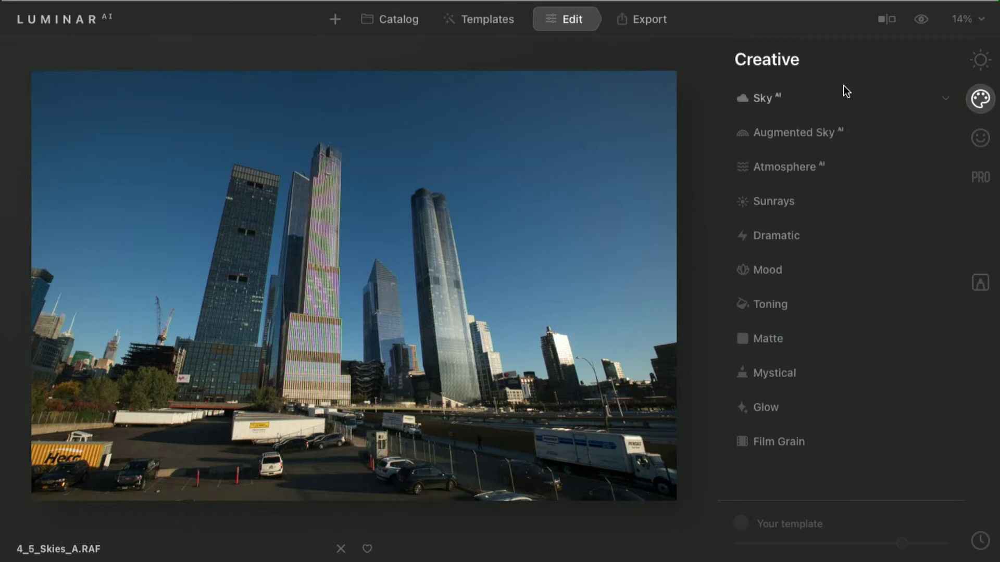
left_click(832, 138)
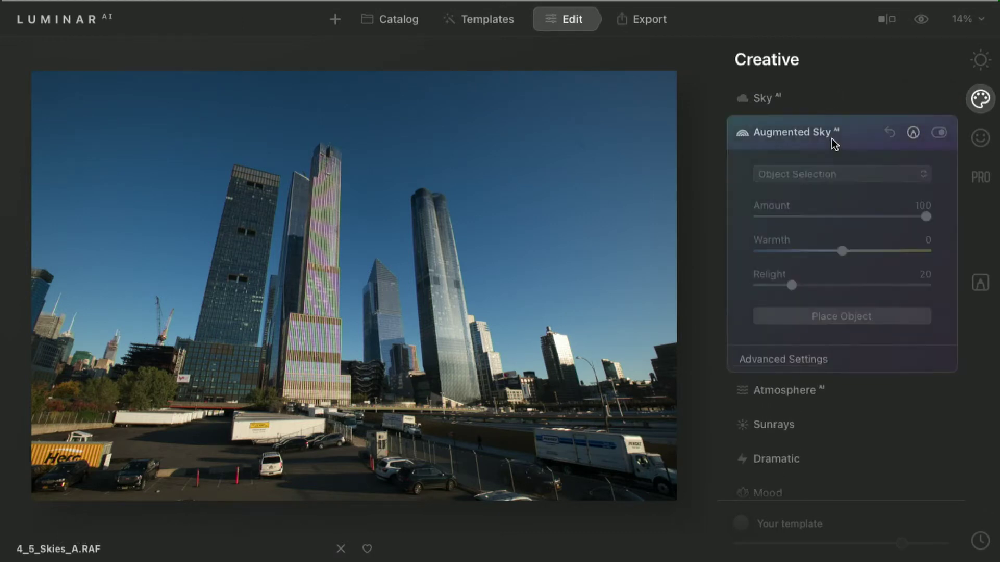
left_click(844, 174)
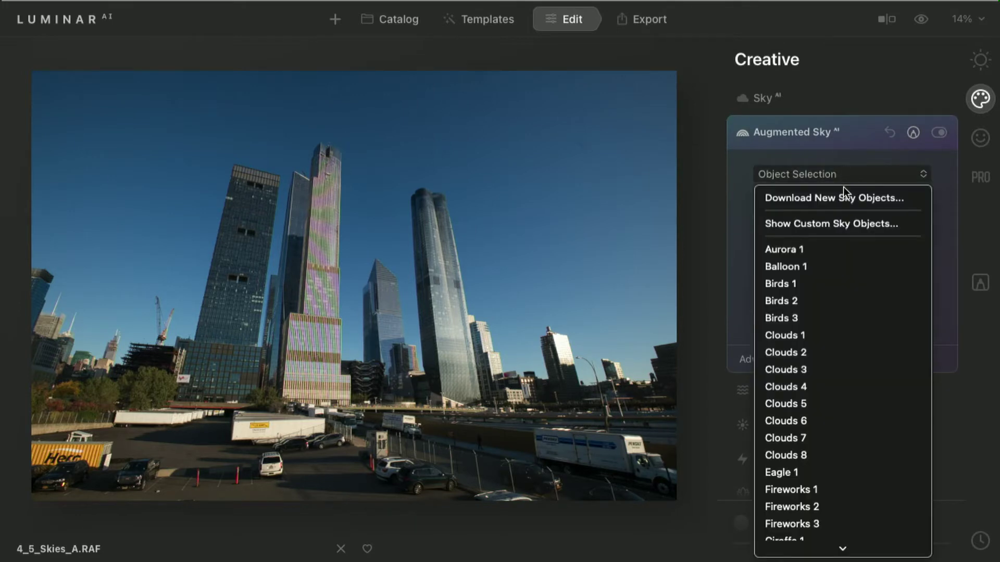
Add Clouds 2 at Amount 68 and Warmth 3, positioned slightly up and left
left_click(821, 353)
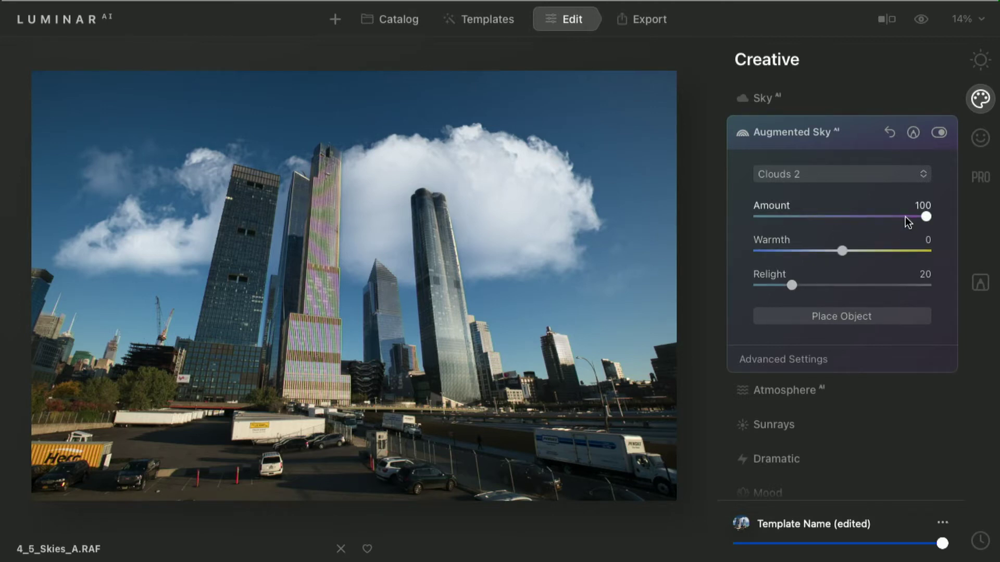
left_click_drag(904, 217, 874, 231)
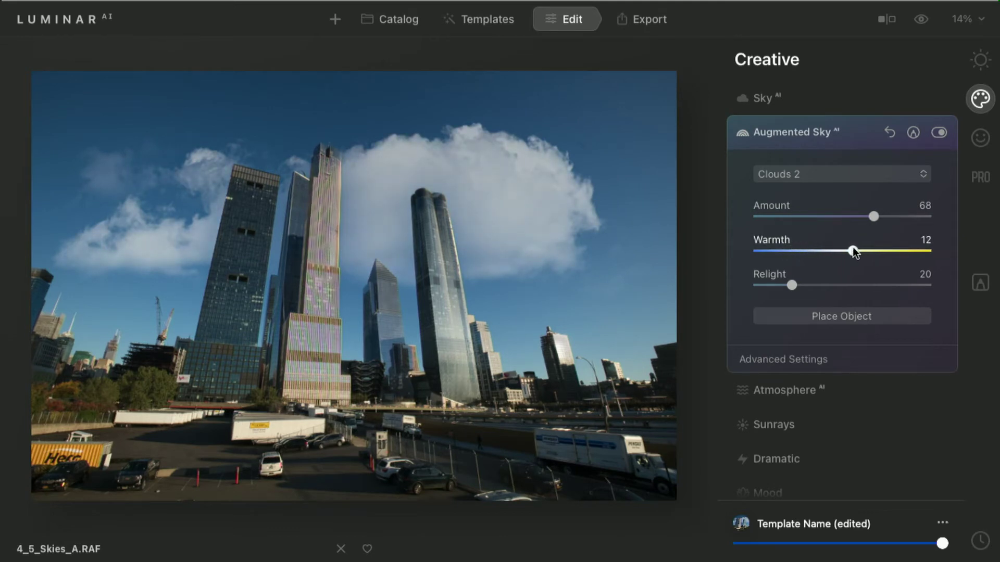
left_click(832, 312)
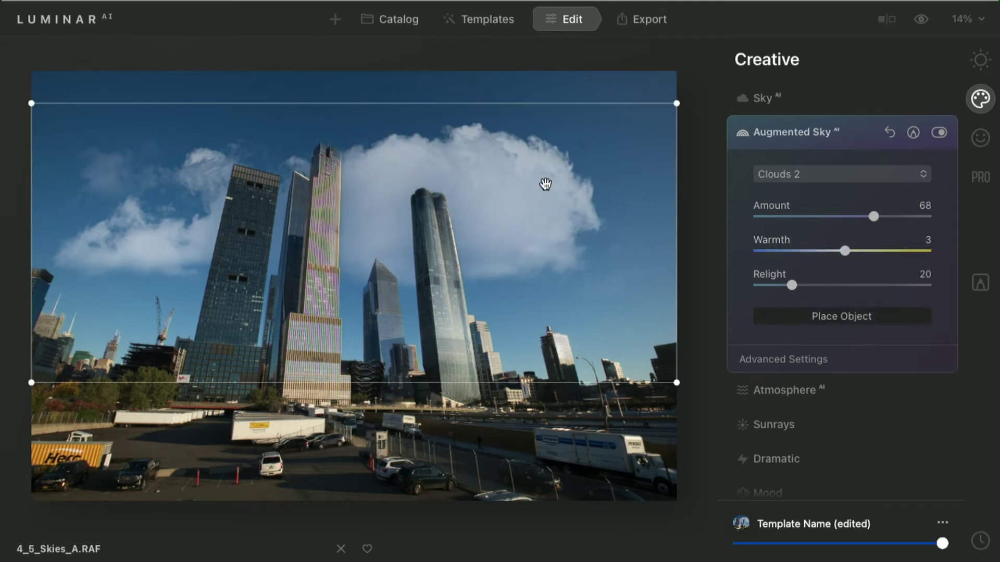
left_click_drag(545, 183, 522, 172)
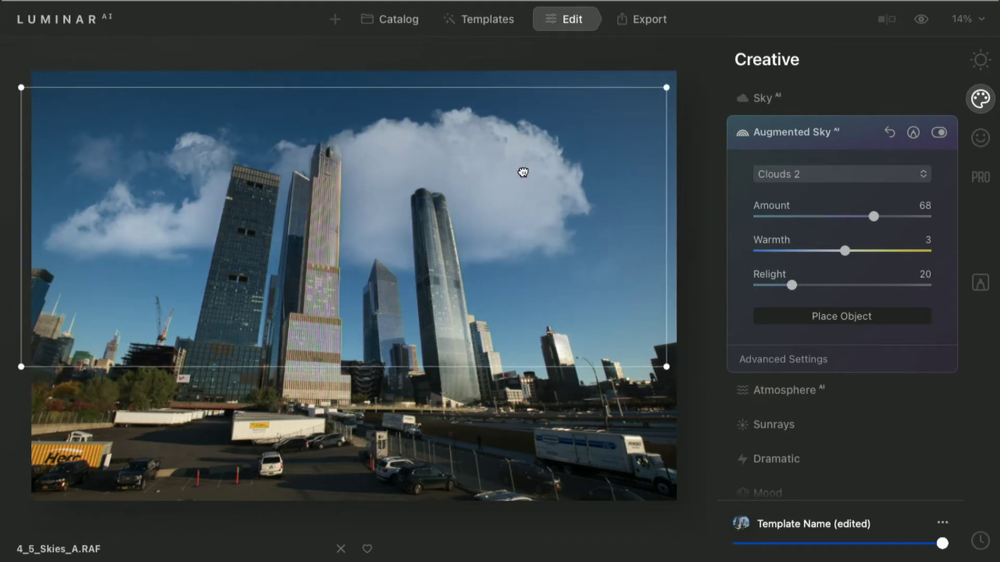
Try Clouds 6, Clouds 1 and Clouds 2, then settle on Clouds 3 and reposition it
left_click(793, 176)
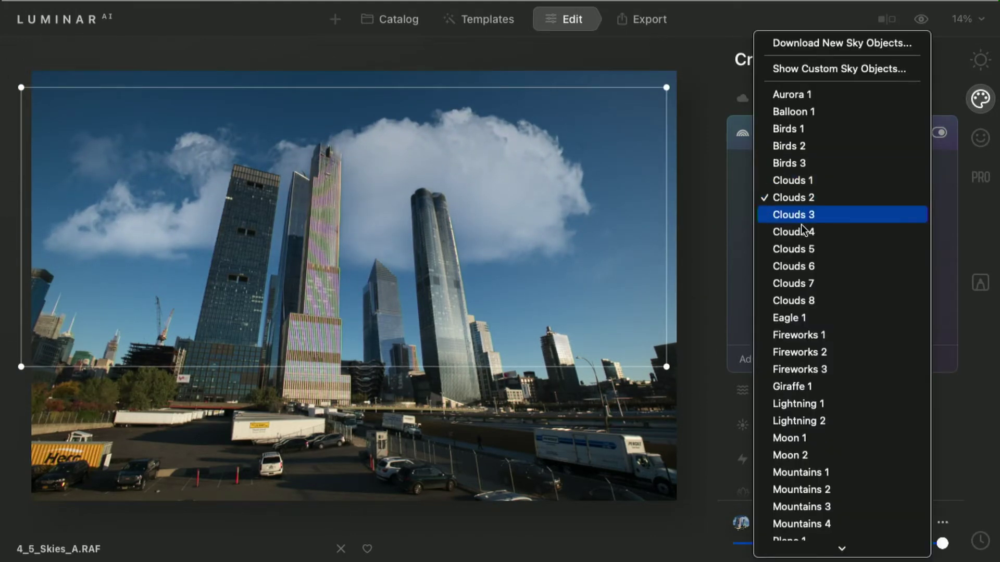
left_click(808, 263)
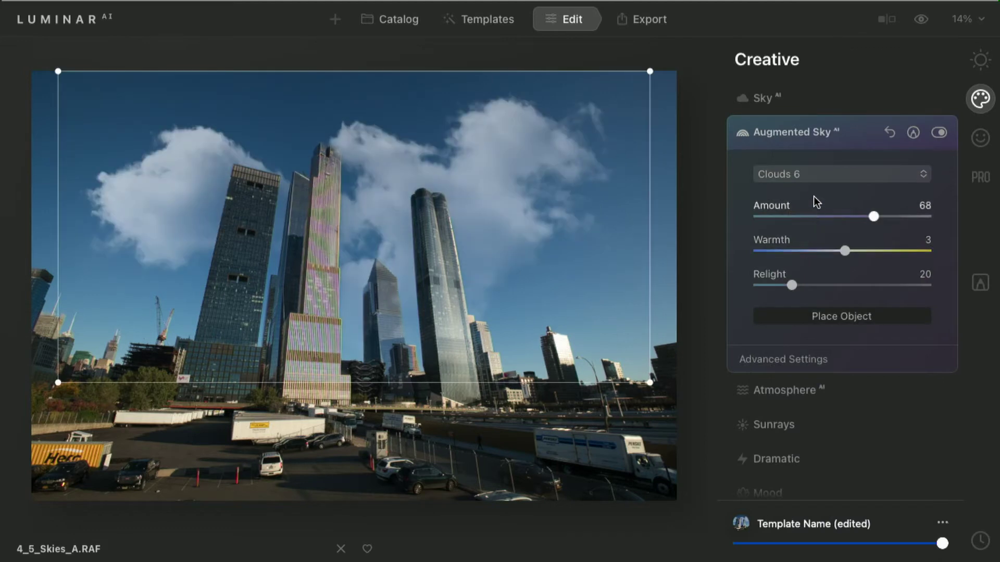
left_click(811, 174)
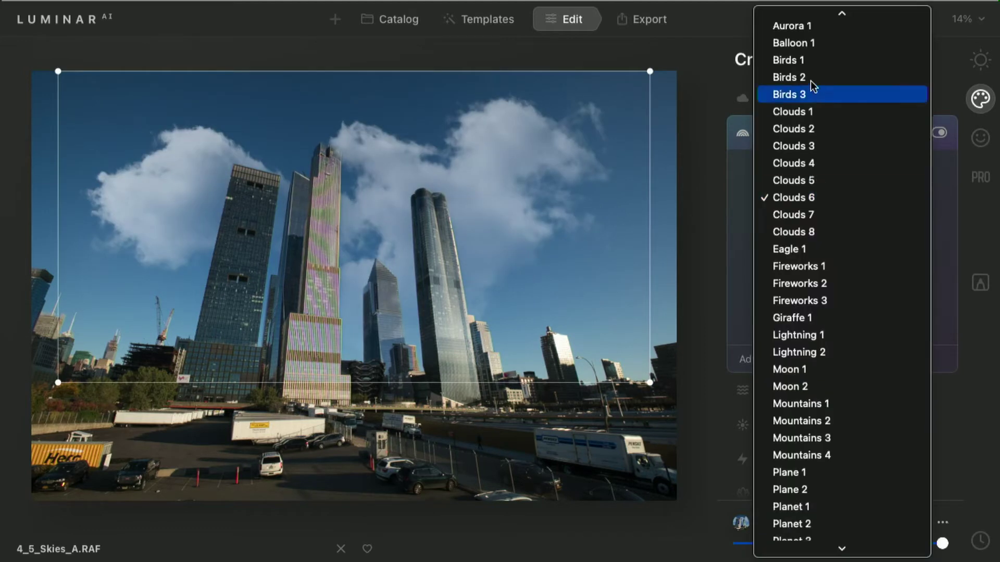
left_click(808, 112)
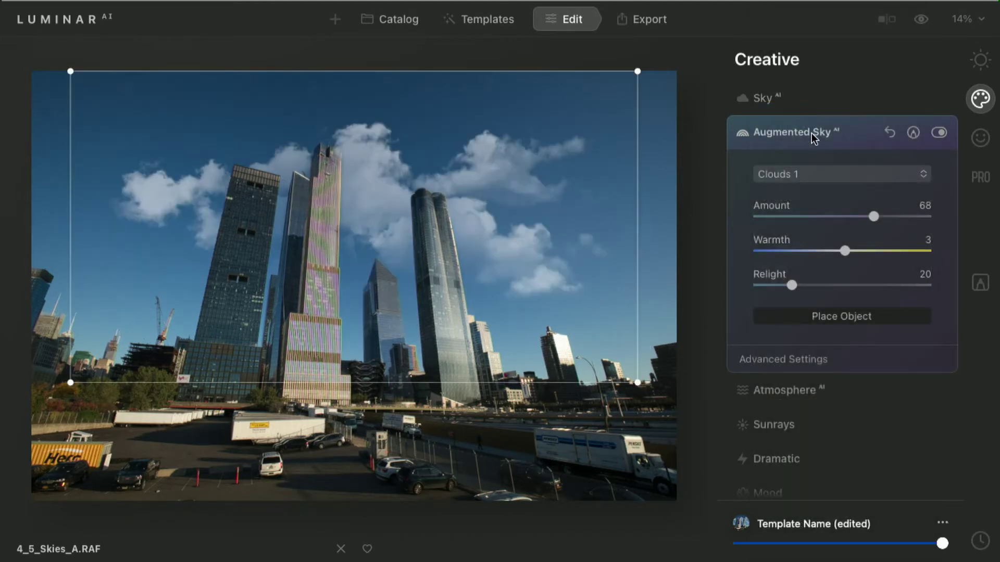
left_click(807, 174)
left_click(807, 213)
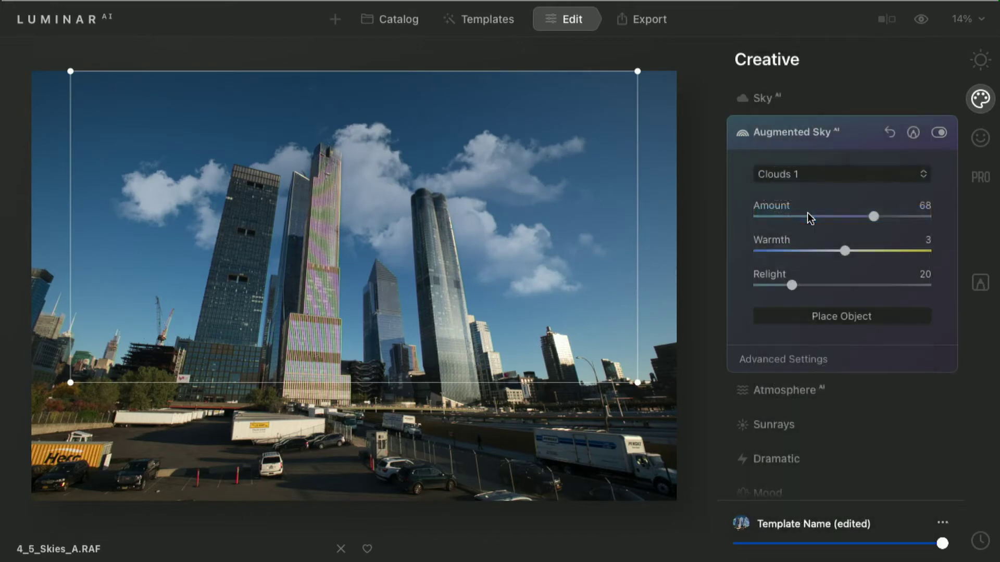
left_click(815, 177)
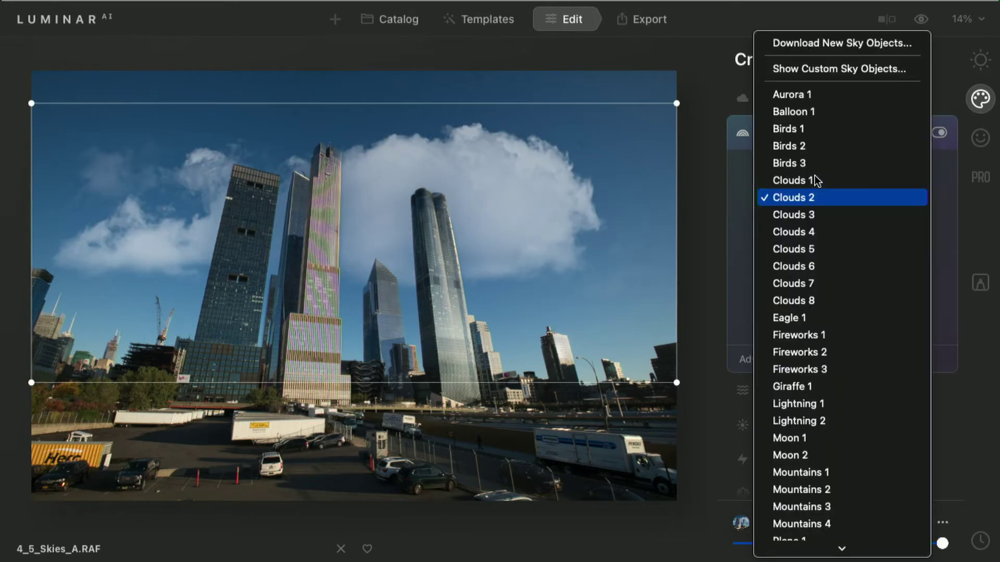
left_click(816, 214)
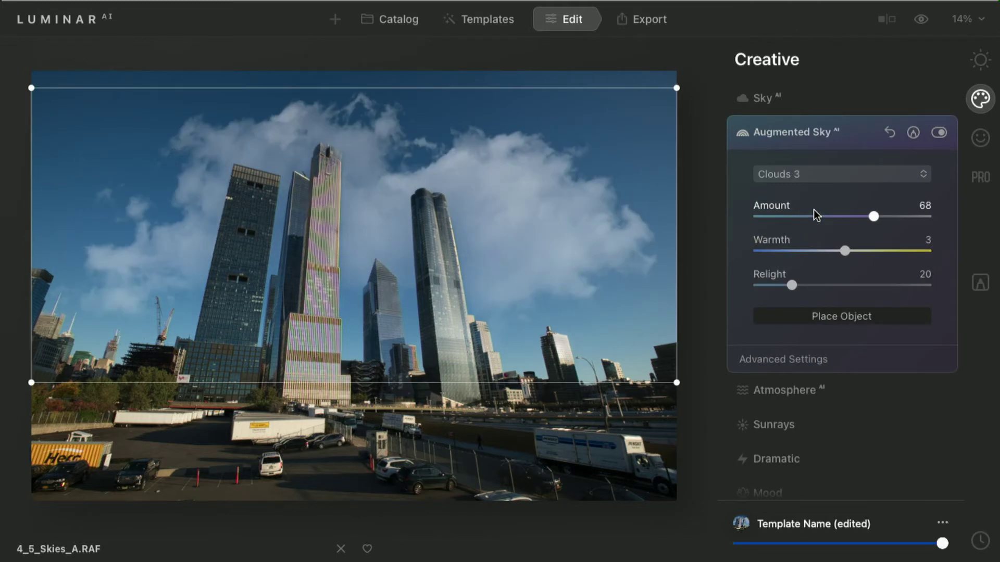
mouse_move(456, 235)
left_mouse_down()
mouse_move(447, 406)
mouse_move(447, 228)
left_mouse_up()
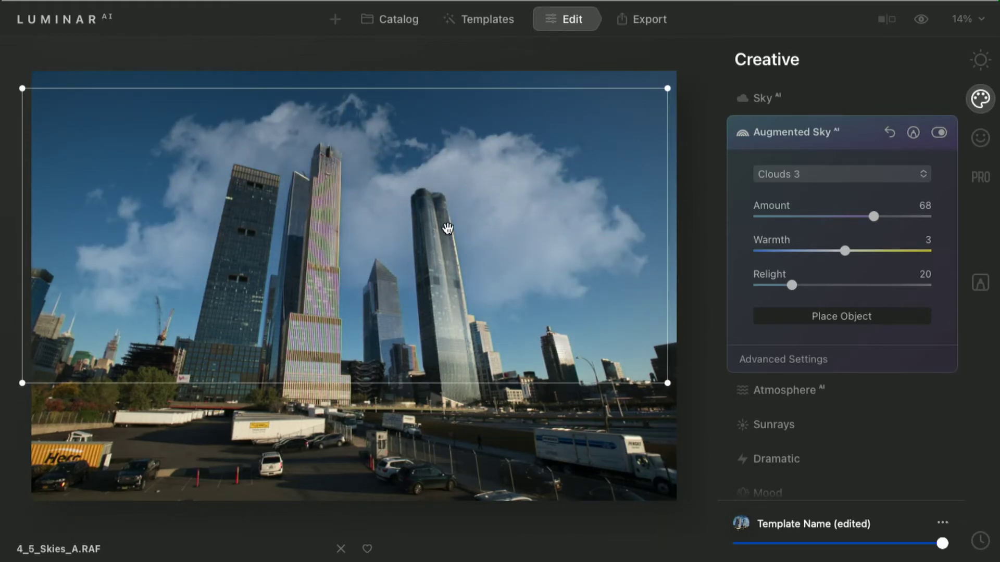
Give Clouds 3 Defocus 6, flip it horizontally, and set Mask Refinement to 13
left_click(765, 360)
scroll(765, 359, "down", 3)
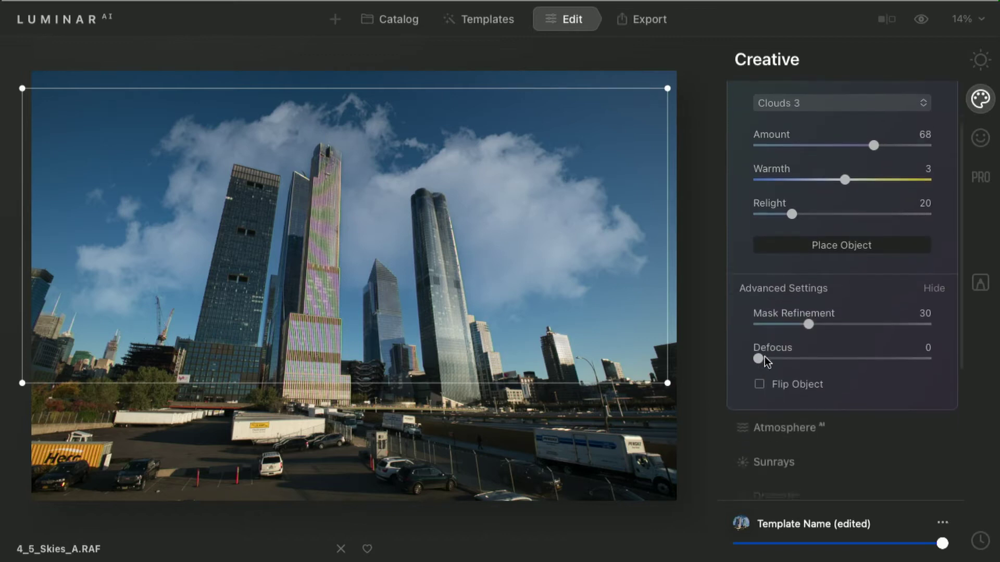
mouse_move(764, 350)
left_mouse_down()
mouse_move(774, 350)
mouse_move(761, 351)
left_mouse_up()
left_click(759, 377)
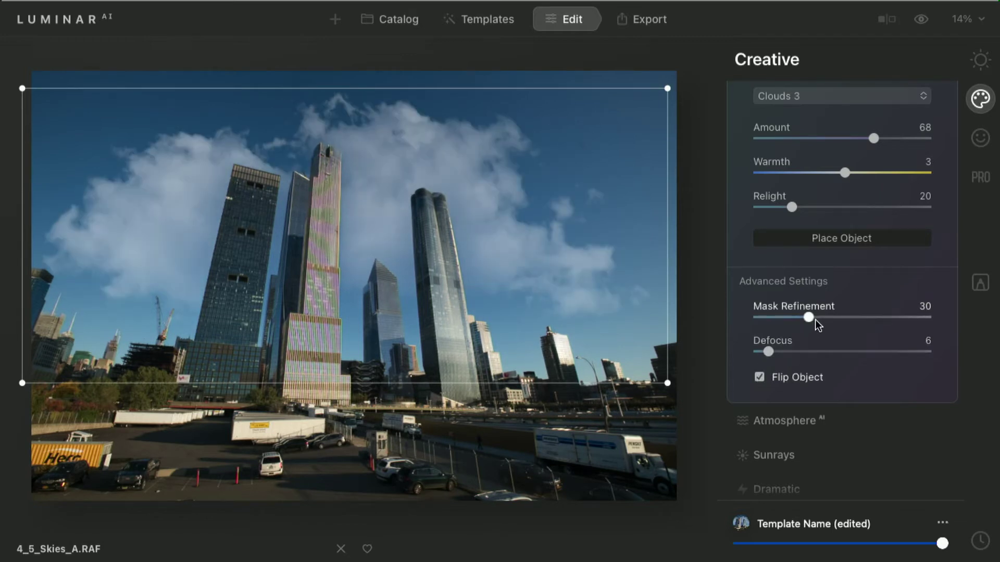
left_click_drag(815, 318, 780, 318)
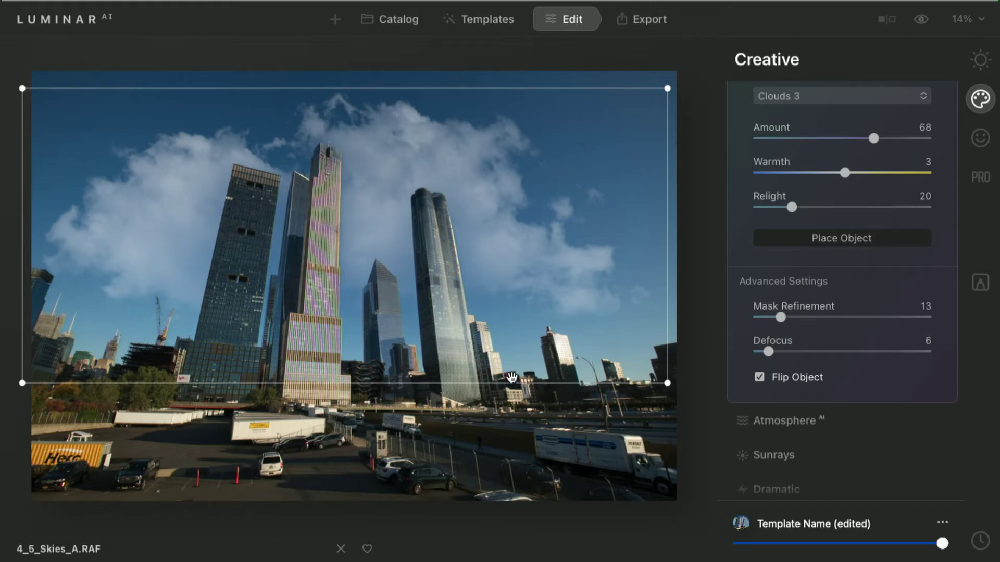
Zoom in to check the cloud edges, zoom back out, and collapse Augmented Sky
scroll(389, 298, "up", 3)
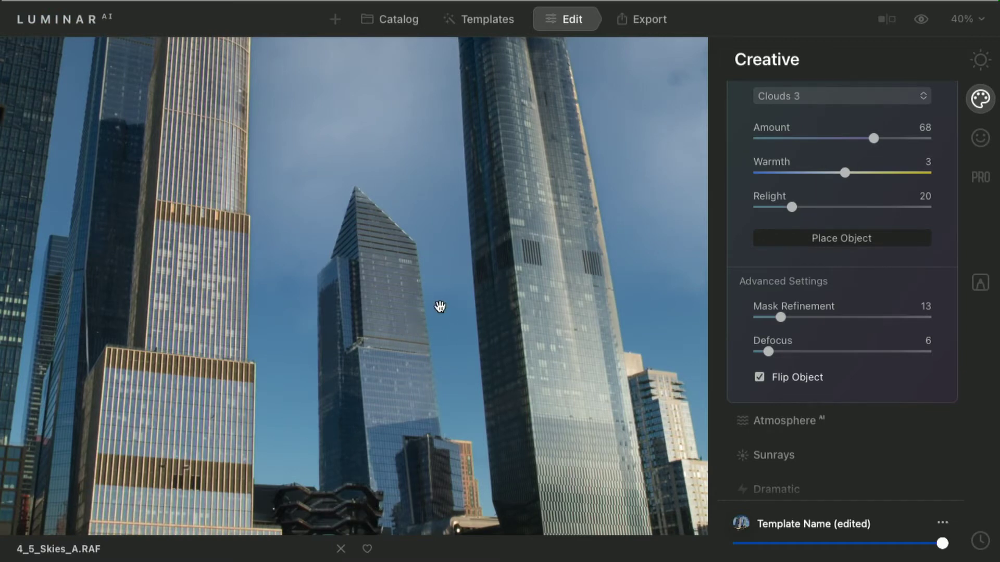
scroll(440, 307, "down", 3)
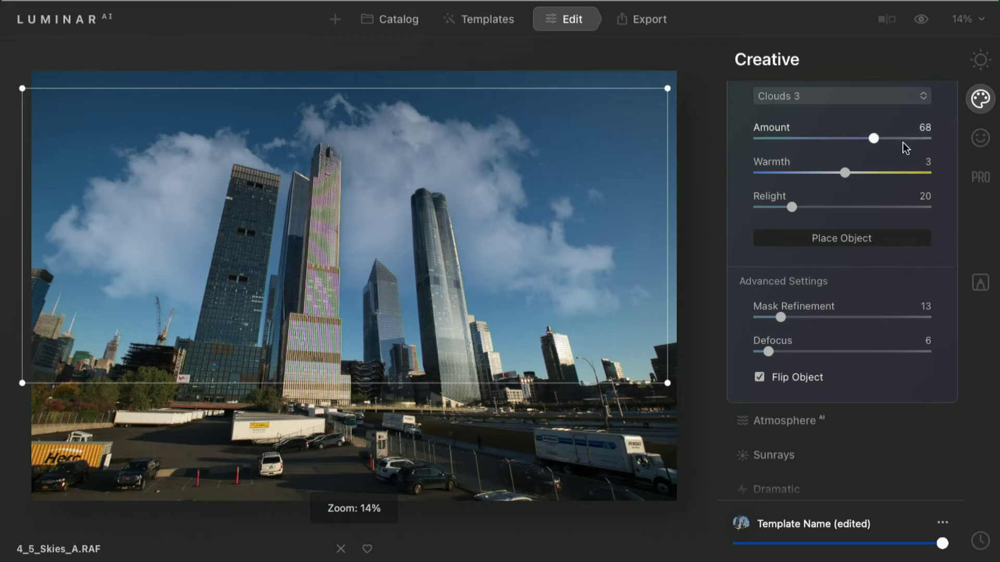
scroll(892, 251, "up", 3)
left_click(824, 136)
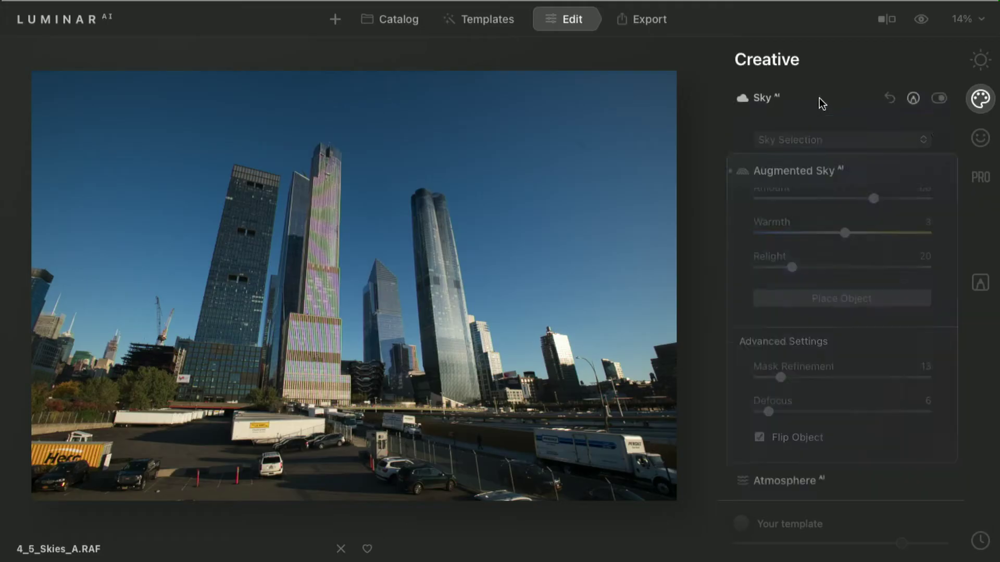
Browse the Sky AI Sky Selection presets and apply Dramatic Sunset 1
left_click(836, 140)
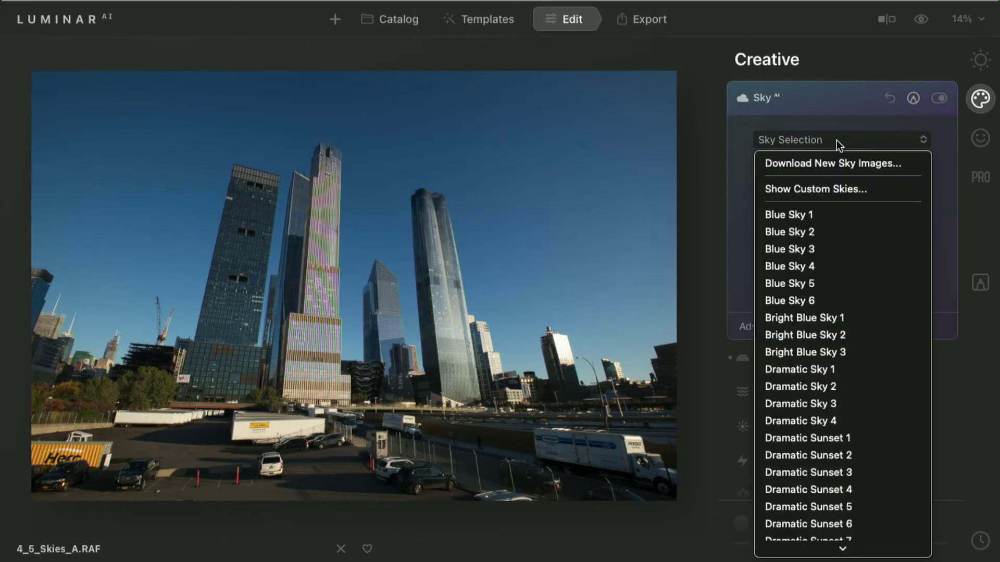
scroll(861, 241, "down", 5)
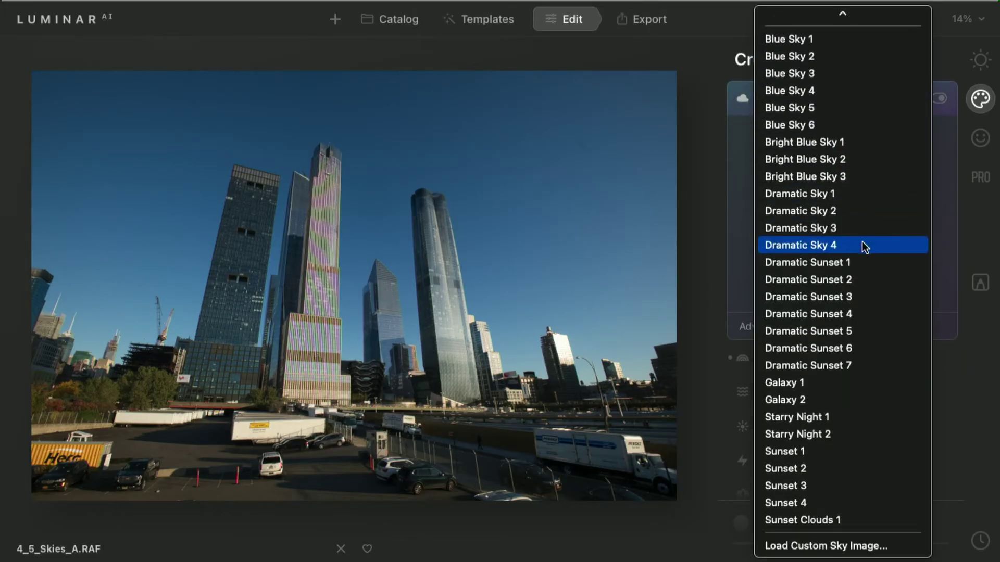
scroll(833, 484, "up", 1)
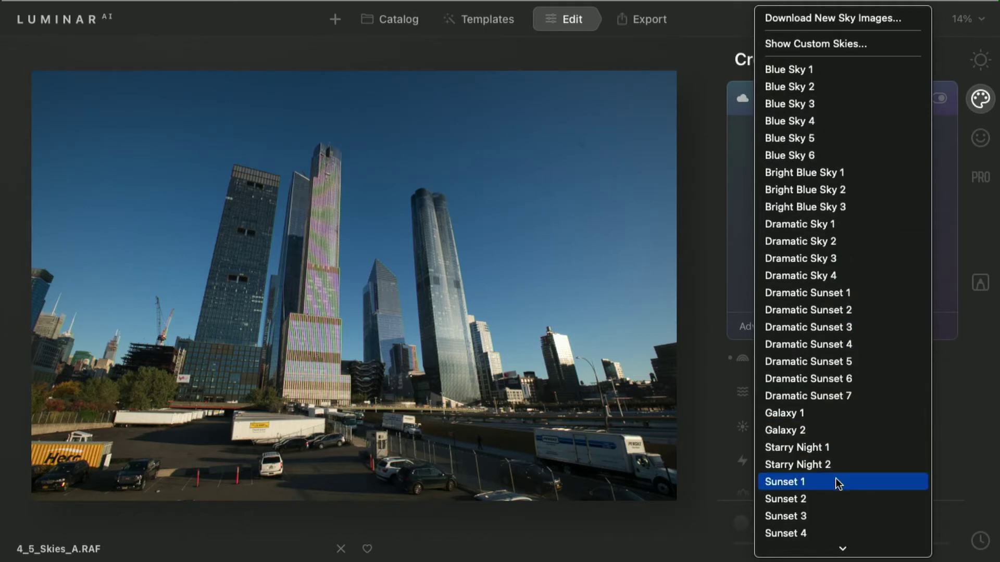
scroll(837, 483, "down", 2)
scroll(838, 550, "up", 2)
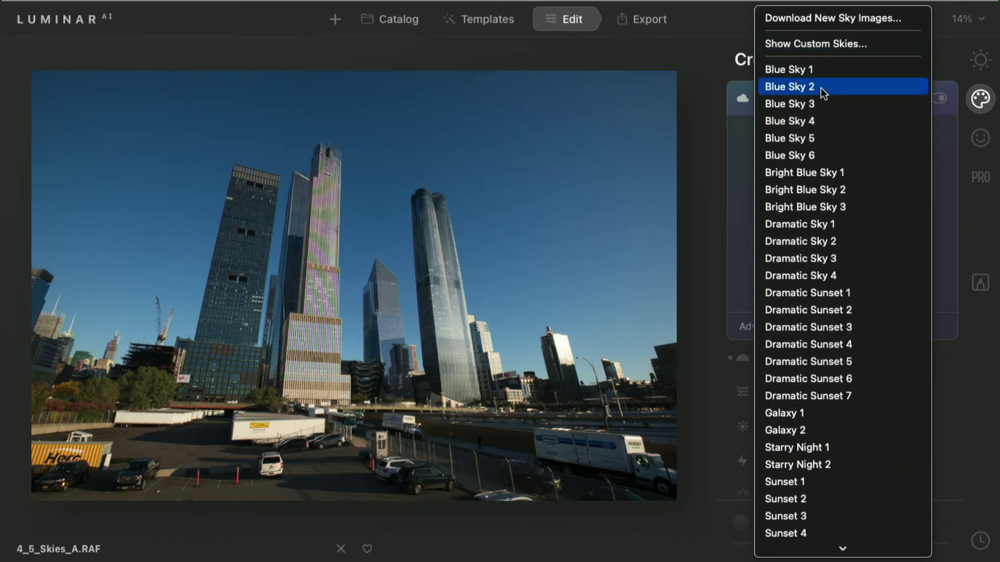
left_click(822, 292)
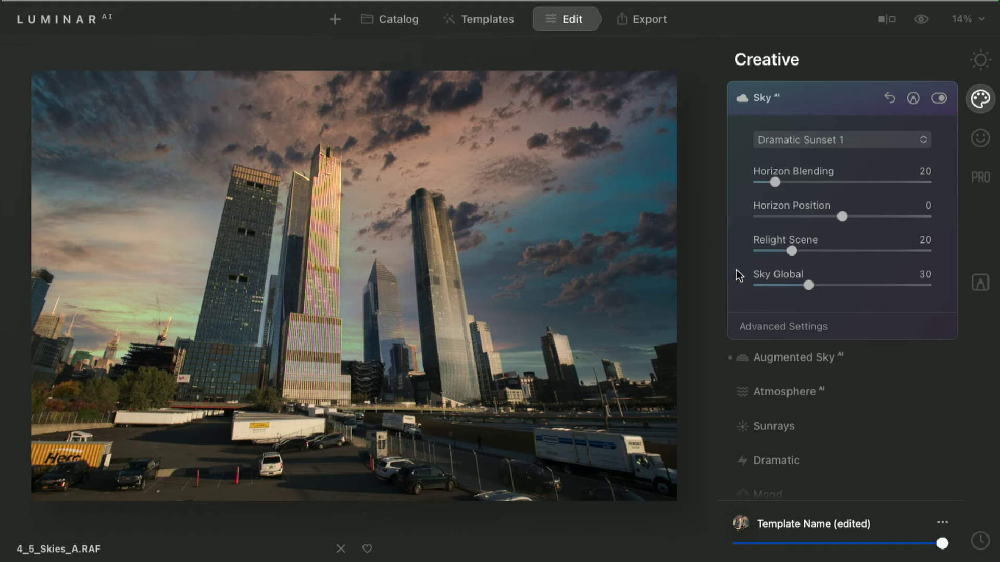
Set Relight Scene to 51, try Sunset 2, then use Blue Sky 3 with Sky Global 35
left_click_drag(788, 245, 844, 257)
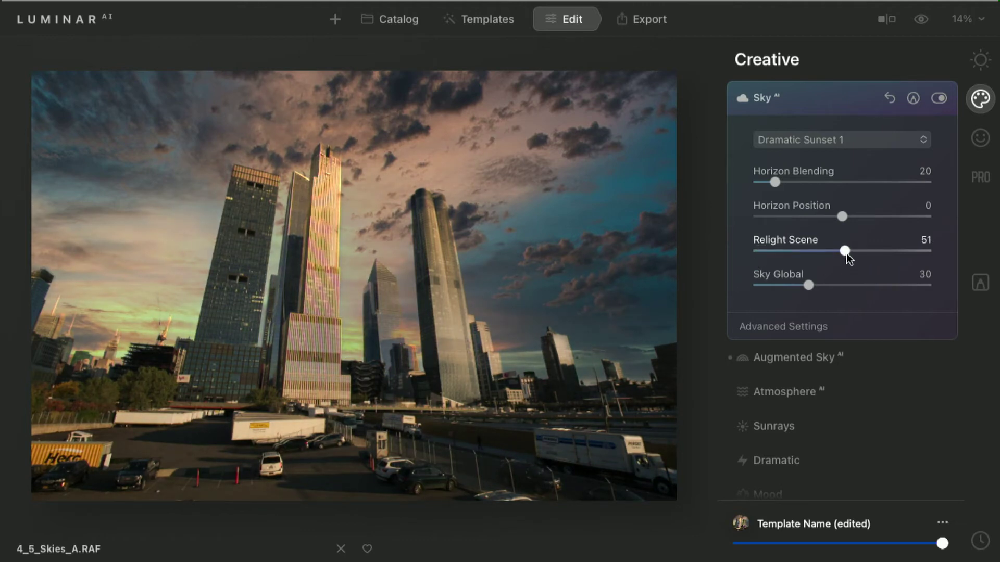
left_click(833, 148)
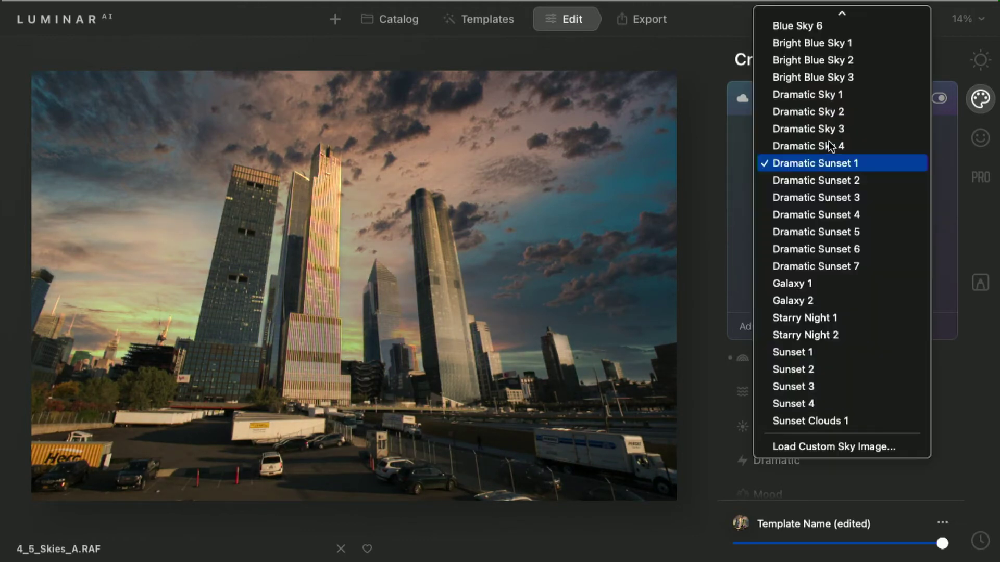
left_click(826, 370)
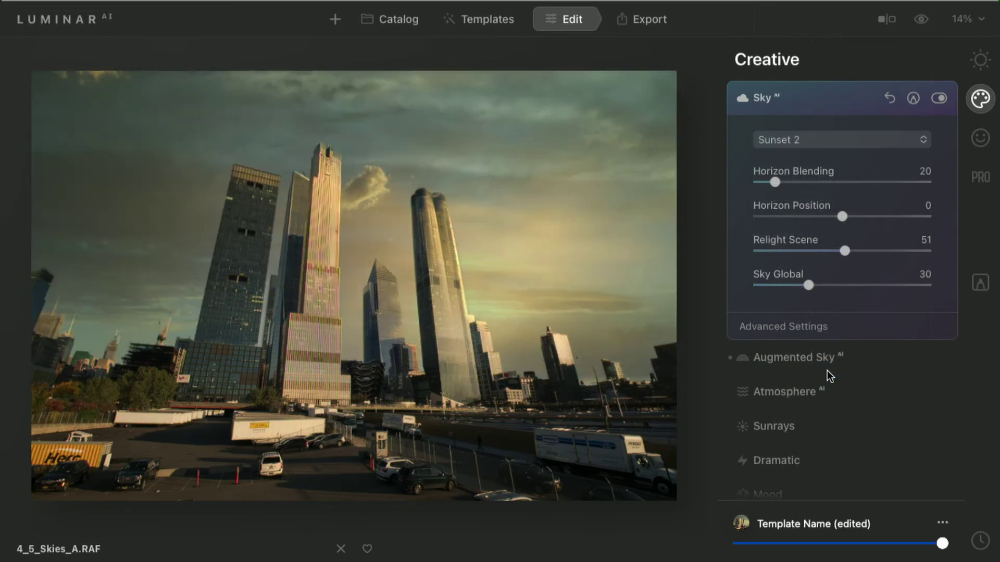
left_click(854, 139)
scroll(864, 105, "up", 10)
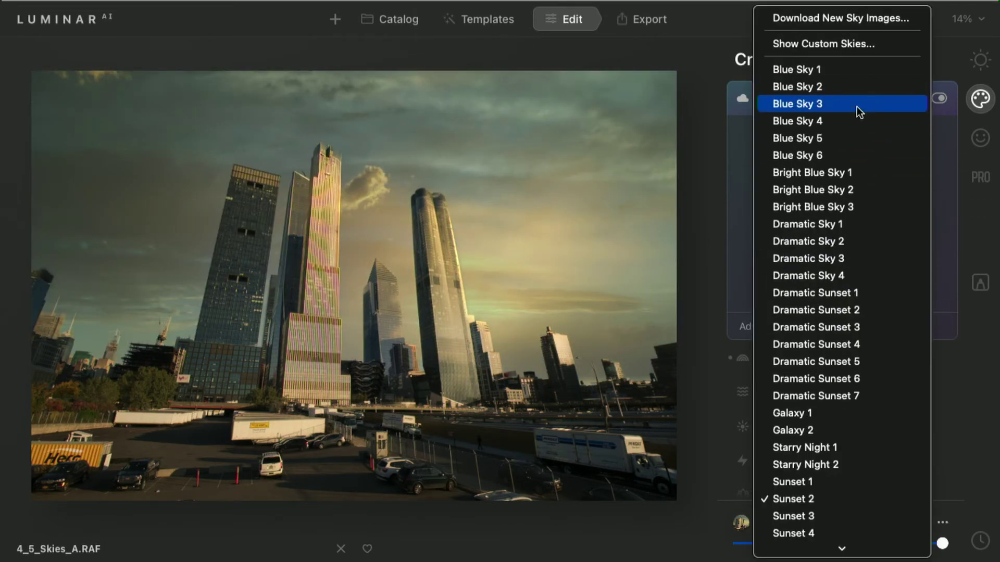
left_click(854, 104)
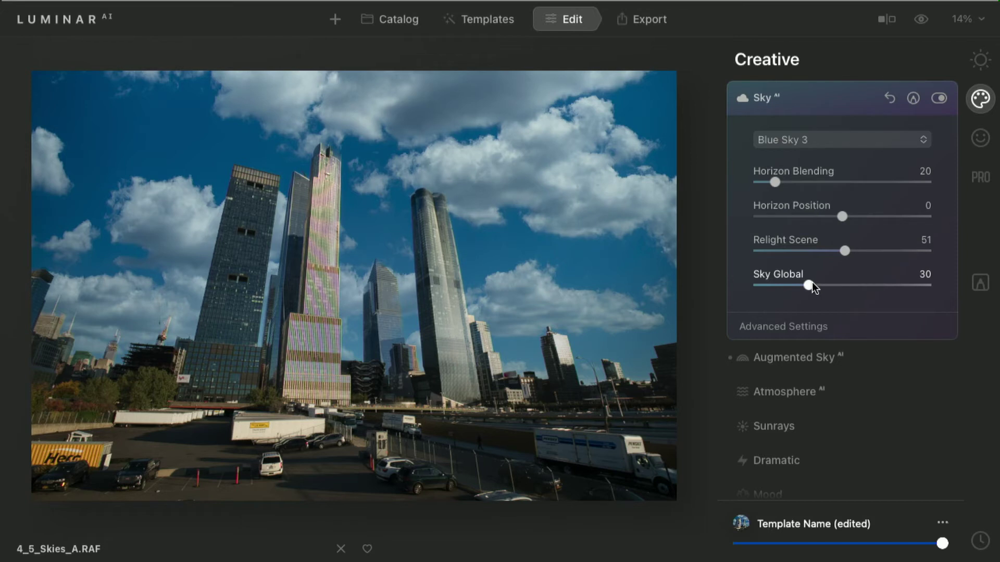
left_click_drag(811, 282, 820, 285)
Show Sky AI's advanced settings and zoom to 124% to inspect the tower and crane edges
left_click(819, 323)
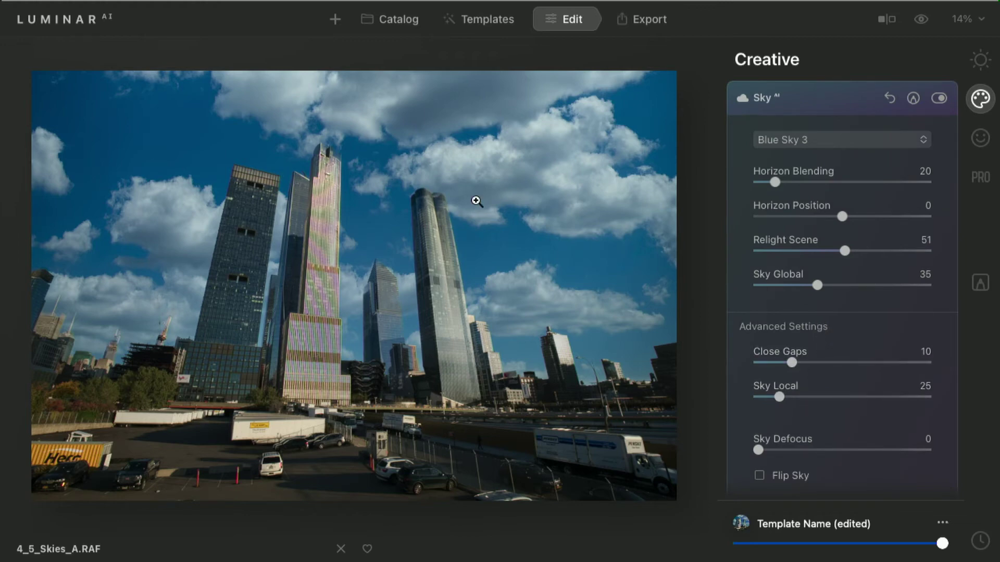
left_click(460, 245)
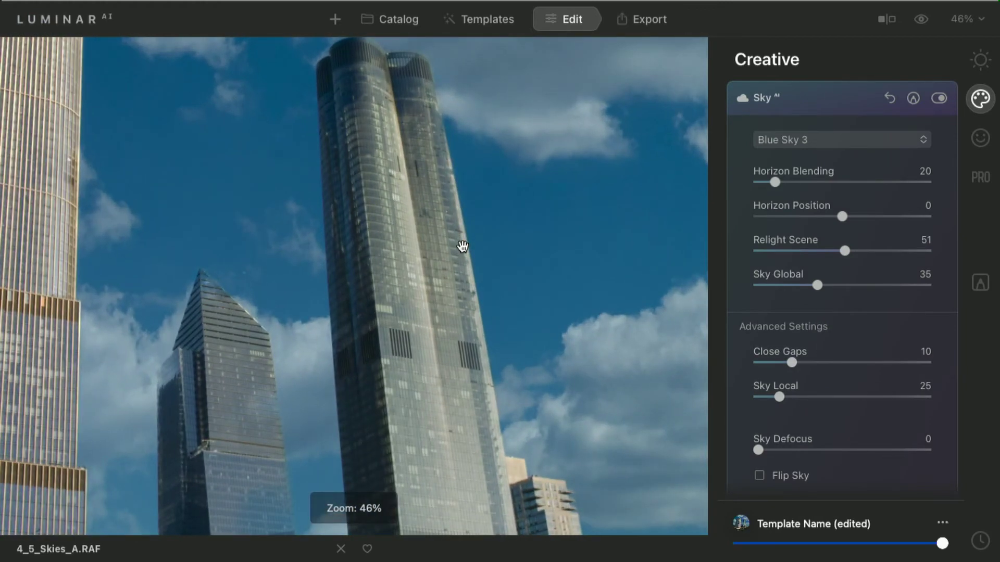
scroll(462, 246, "down", 5)
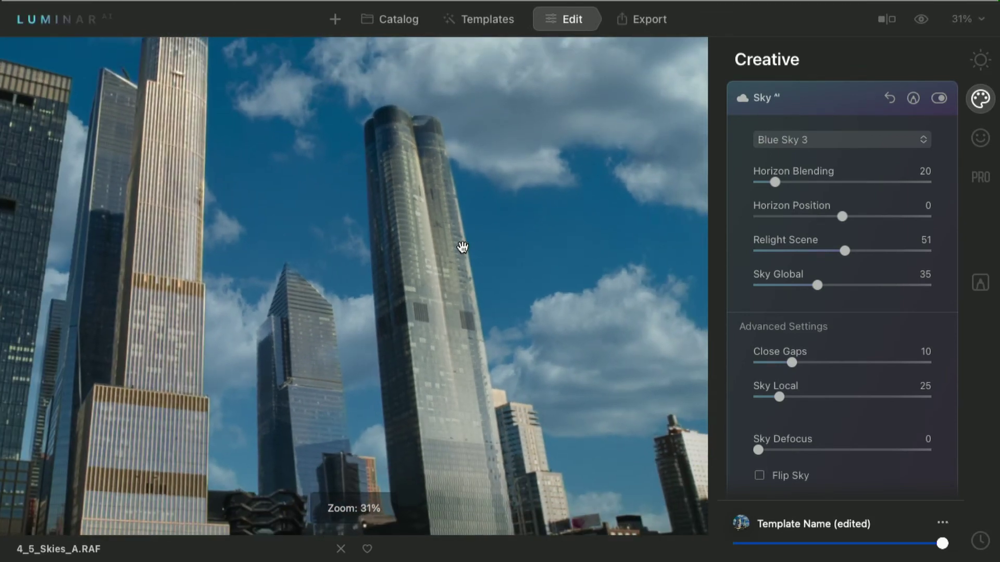
scroll(424, 122, "up", 8)
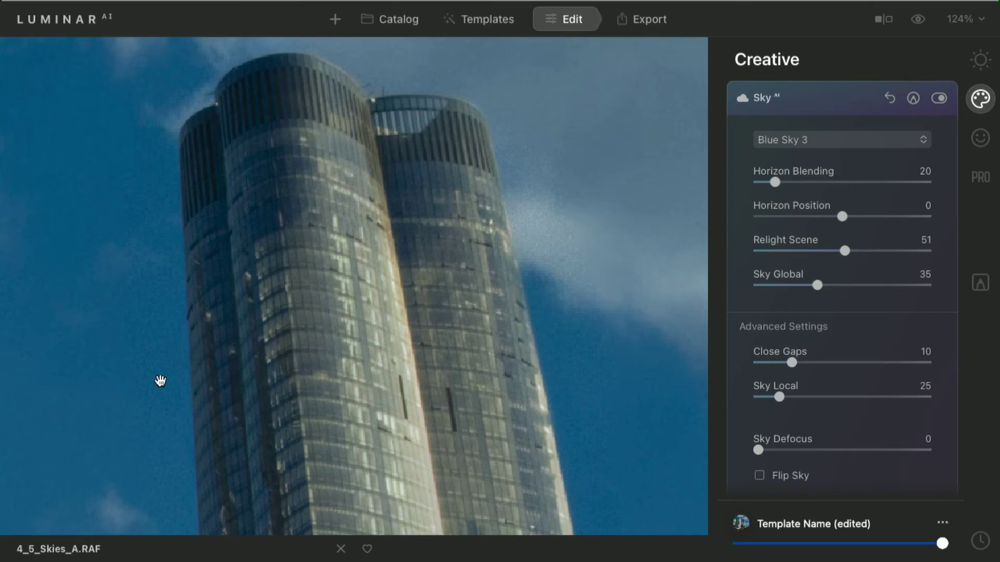
scroll(159, 382, "right", 10)
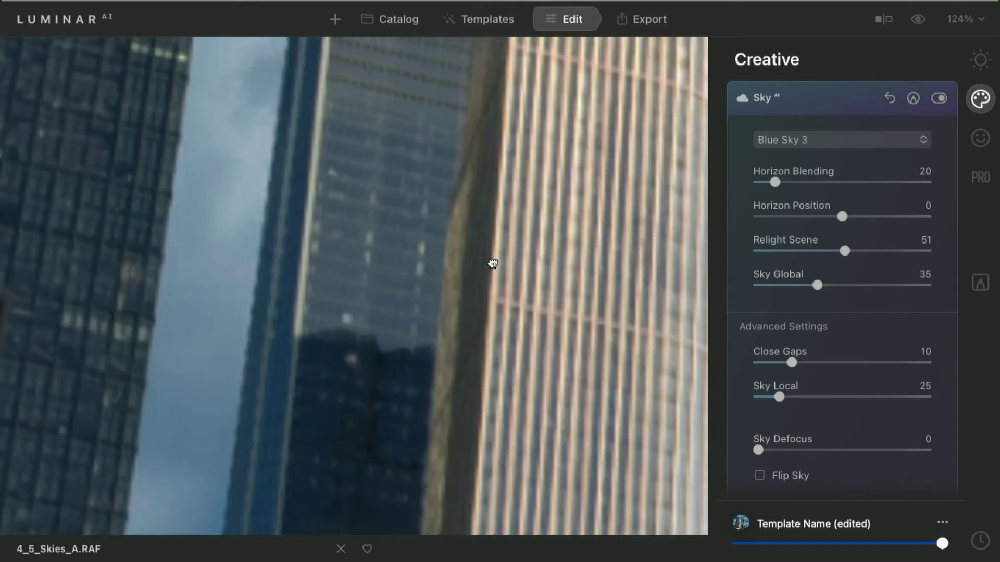
scroll(492, 263, "left", 10)
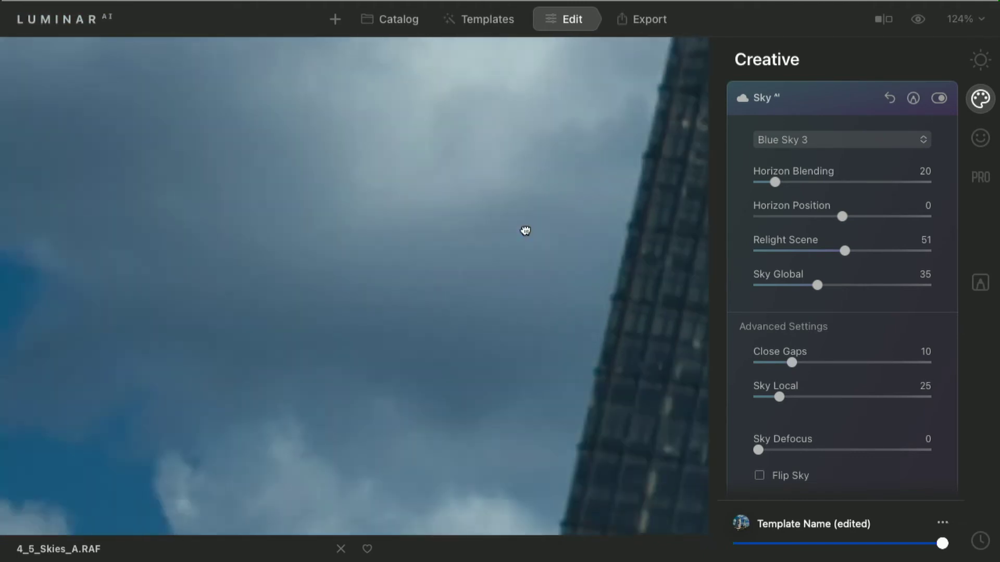
scroll(524, 231, "down", 10)
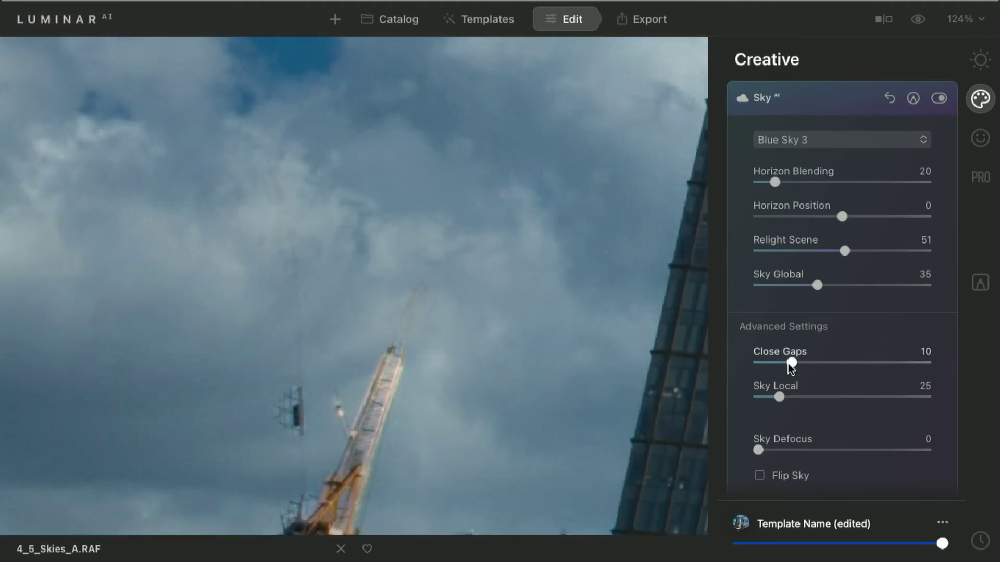
Experiment with Sky Local, Sky Global and Close Gaps, then reset Sky AI to the original sky
left_click_drag(785, 392, 815, 363)
left_click_drag(816, 284, 822, 283)
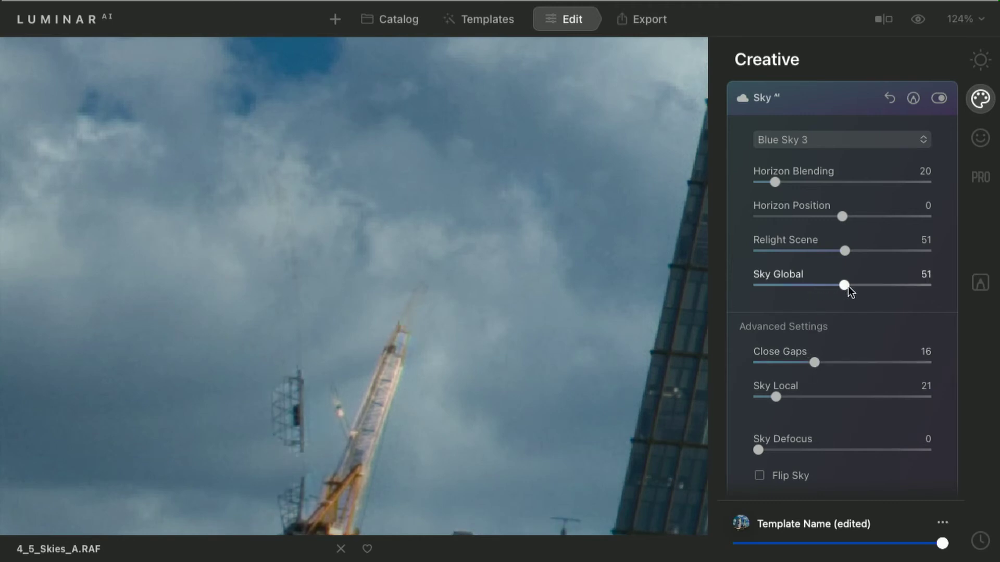
left_click_drag(847, 286, 776, 283)
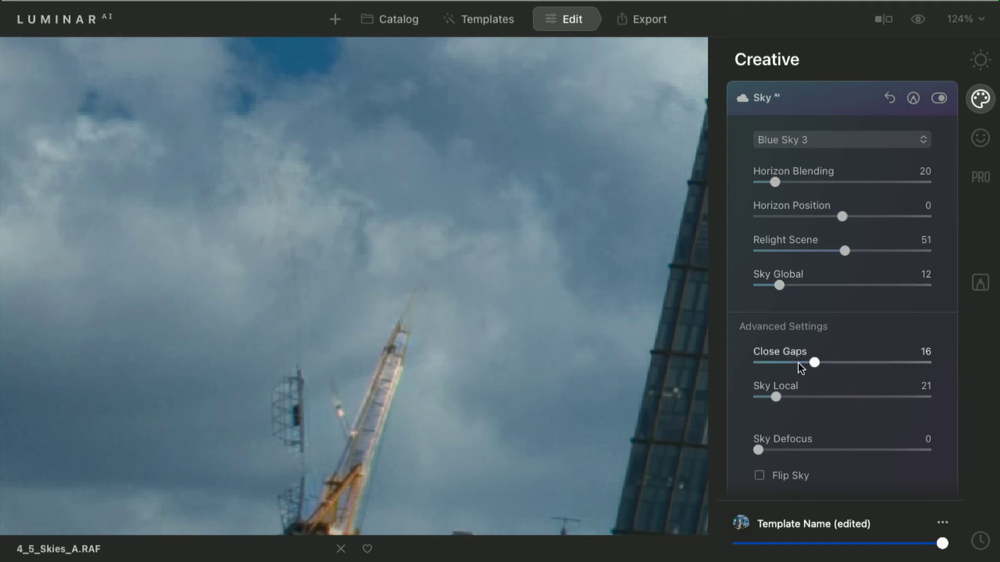
left_click(798, 362)
left_click_drag(798, 362, 839, 364)
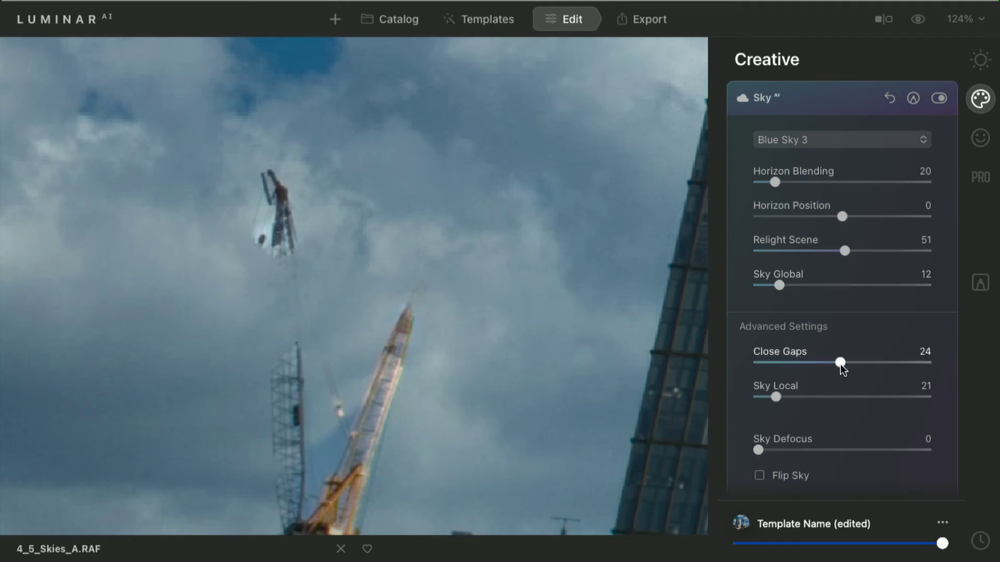
left_click(891, 98)
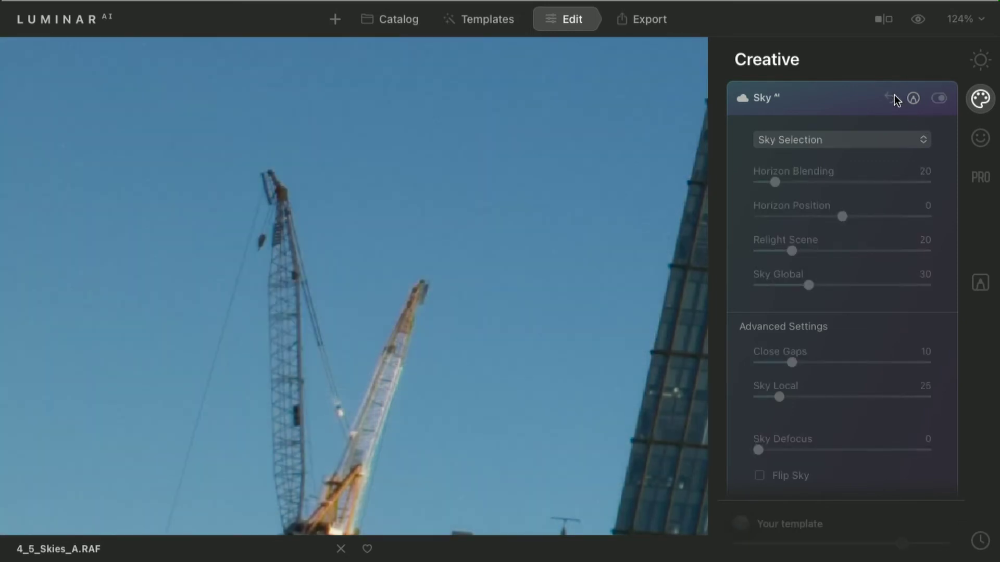
Fit the photo to view and load 4_05 Skies > Skies > New_Sky.jpg as a custom sky
key("ctrl+0")
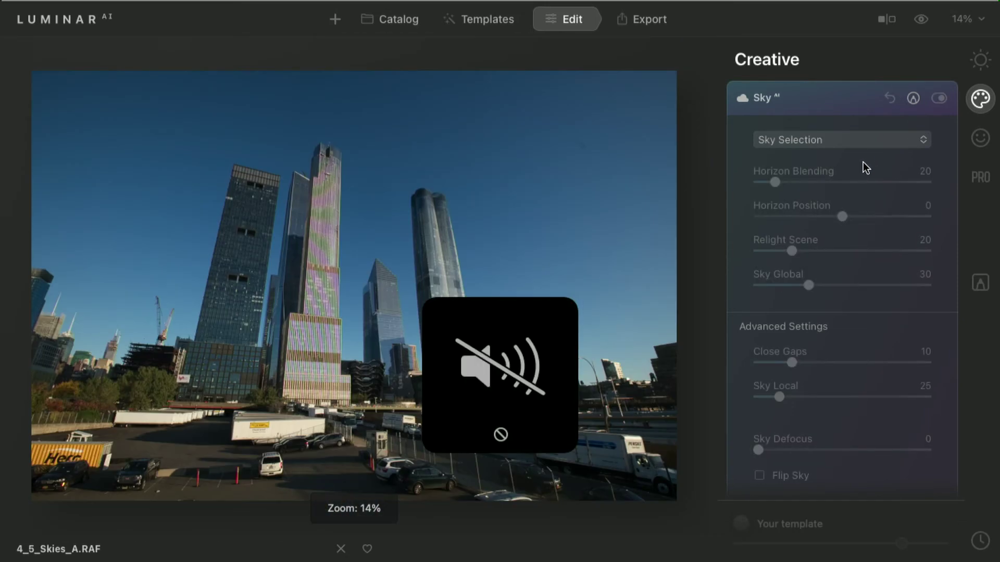
left_click(857, 141)
scroll(801, 459, "down", 5)
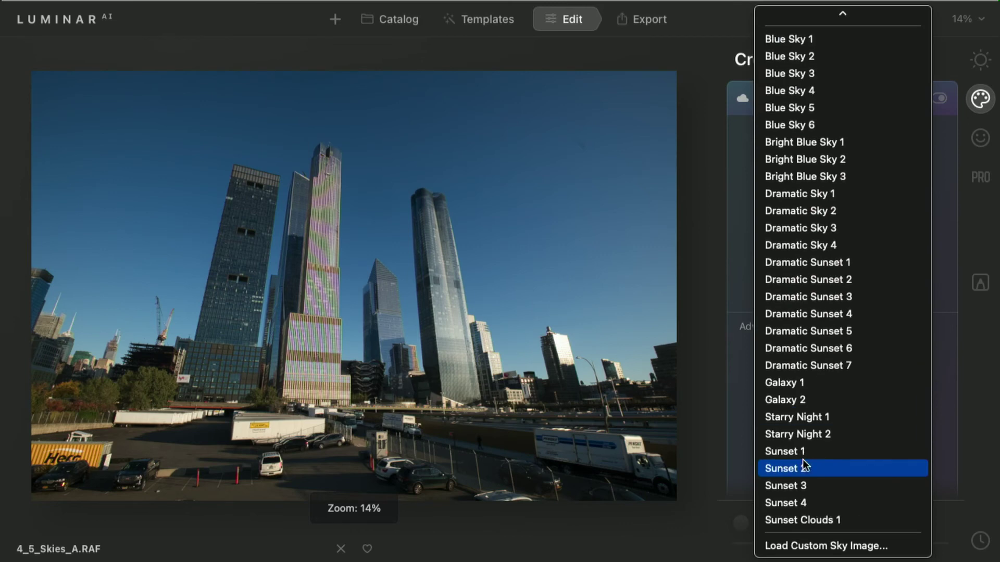
left_click(792, 545)
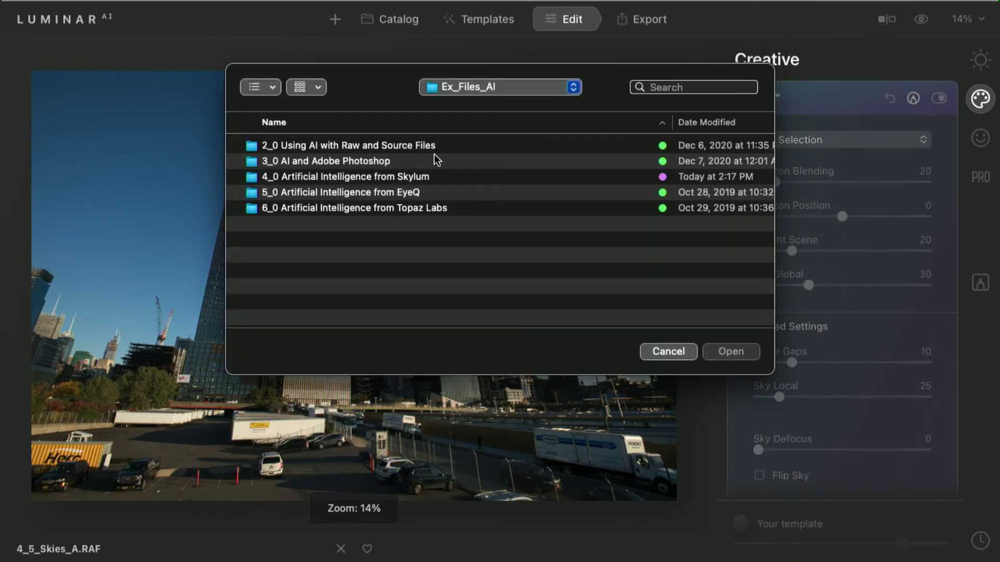
double_click(407, 178)
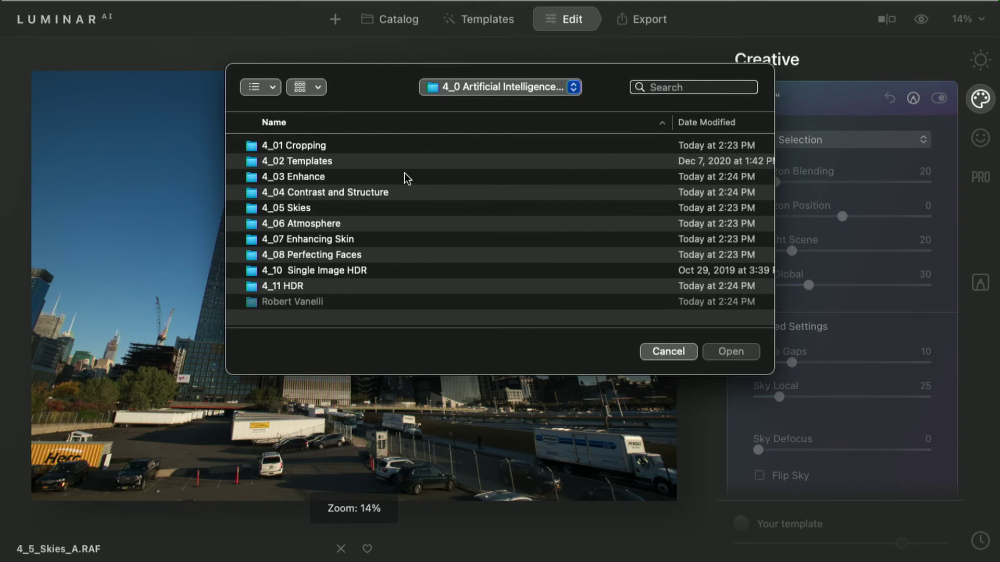
double_click(315, 208)
double_click(271, 224)
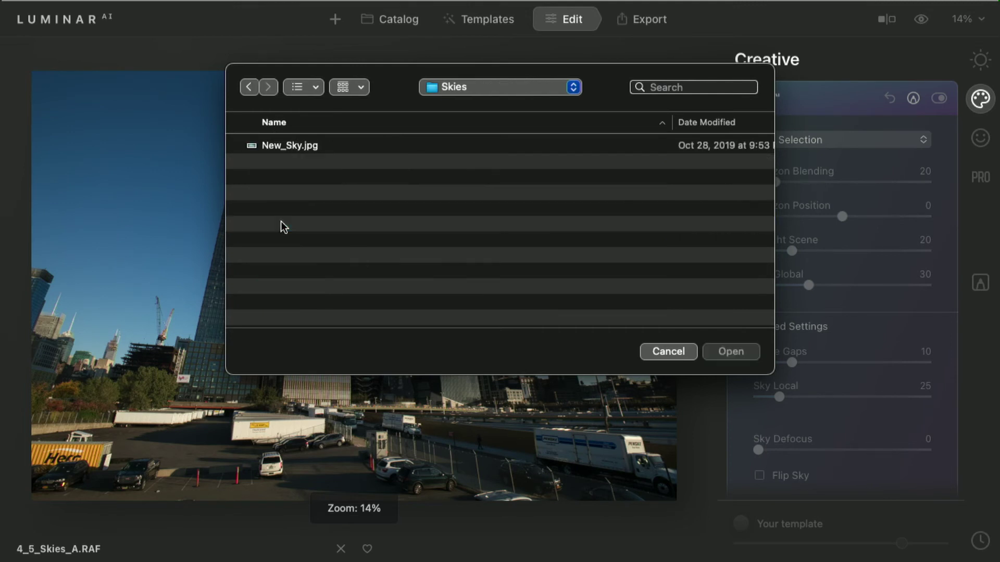
double_click(295, 149)
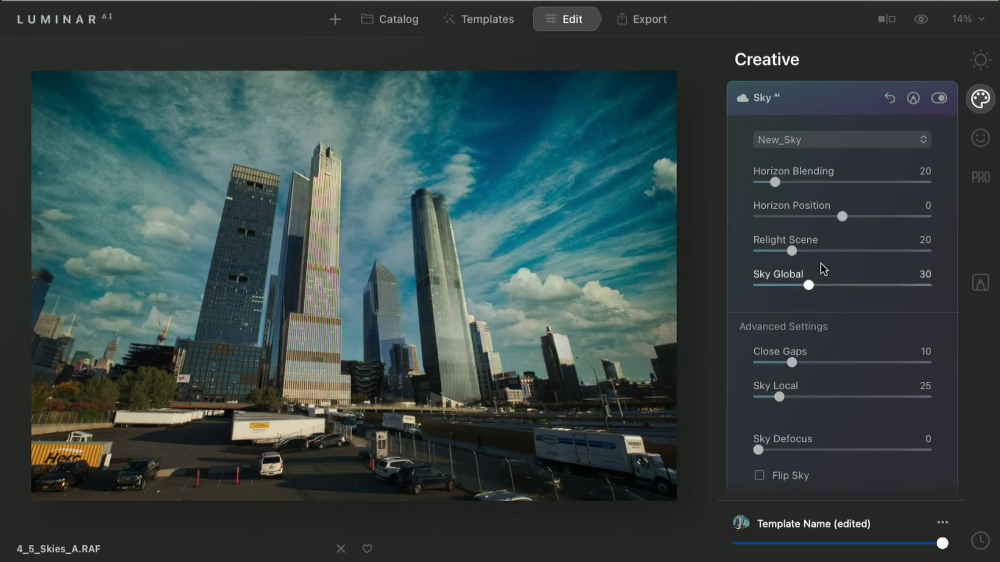
Set Relight Scene to 36, Horizon Blending to 192 and Horizon Position to -1, then return to the Catalog
left_click_drag(797, 250, 816, 240)
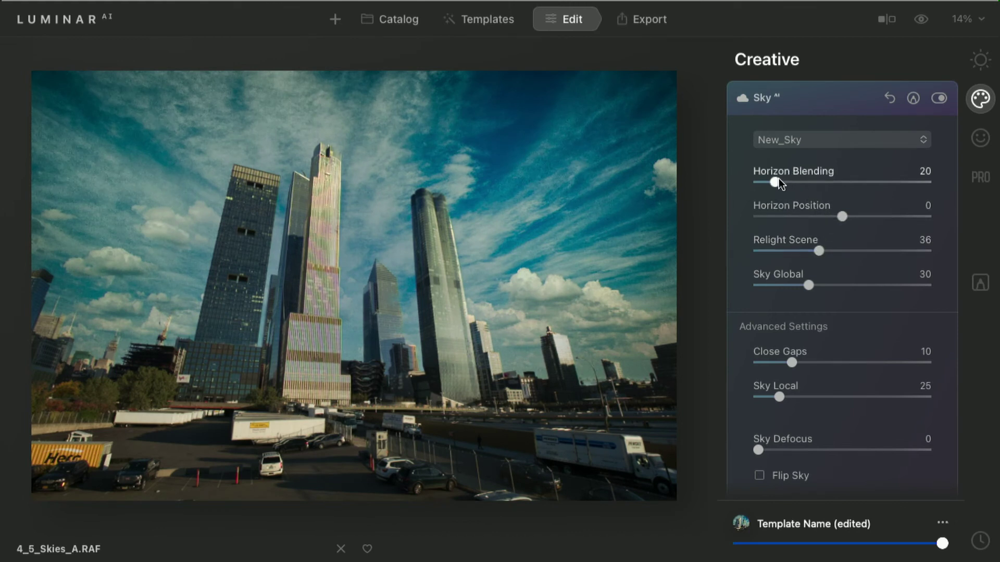
left_click_drag(779, 179, 935, 191)
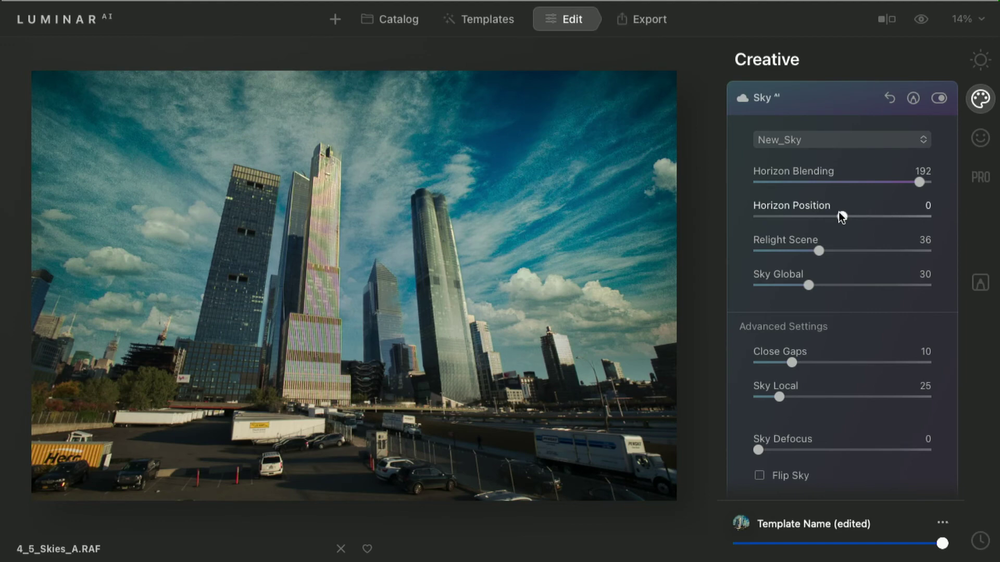
mouse_move(841, 216)
left_mouse_down()
mouse_move(802, 211)
mouse_move(836, 214)
left_mouse_up()
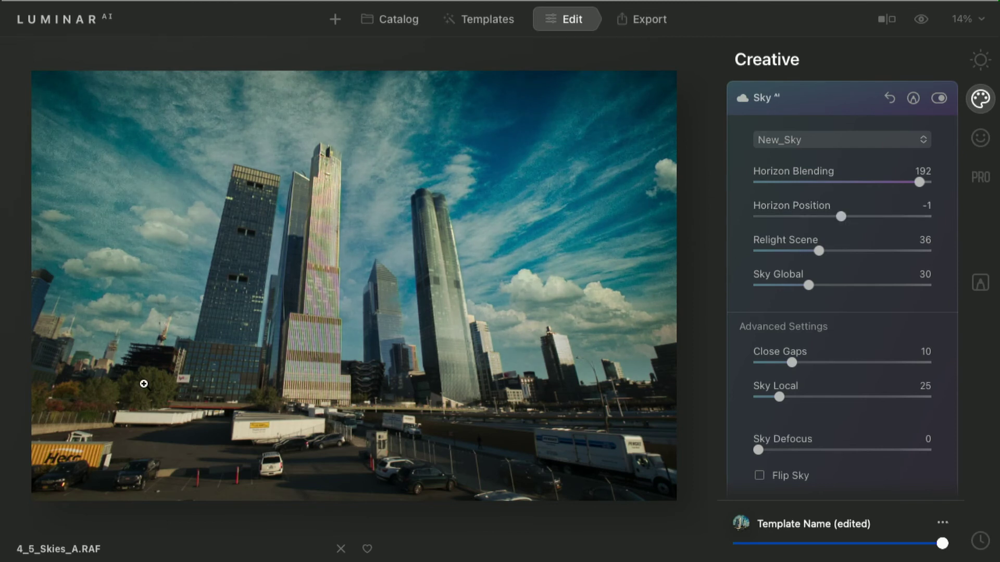
left_click(396, 23)
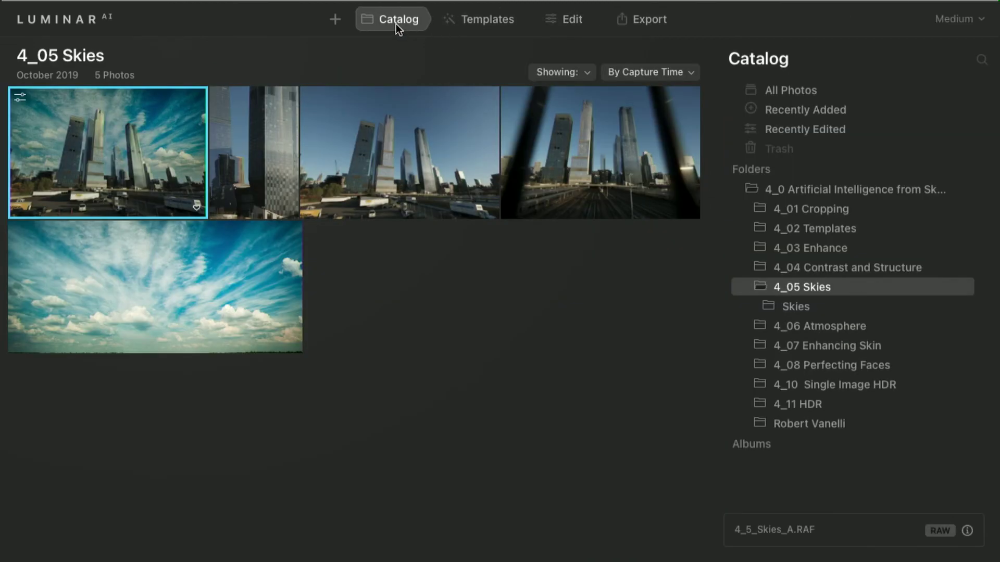
Sync the sky adjustments to the first four skyline photos and open 4_5_Skies_D.RAF
left_click(658, 143, "shift")
right_click(421, 137)
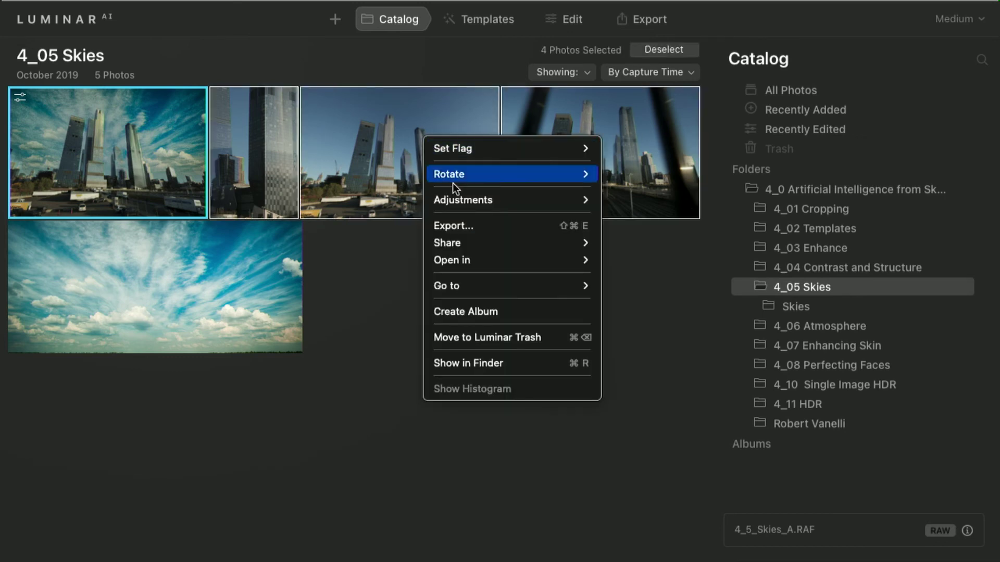
mouse_move(489, 199)
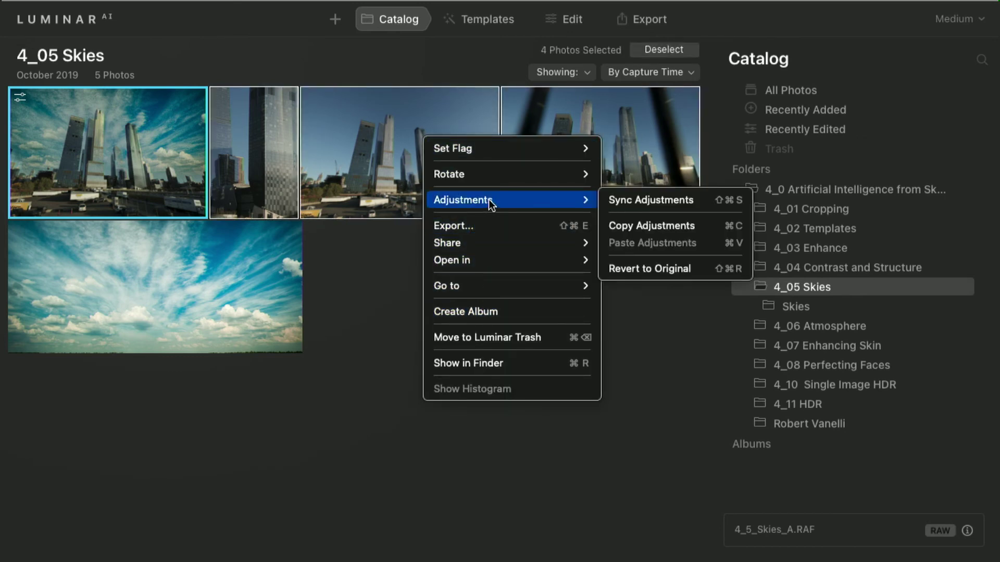
left_click(625, 200)
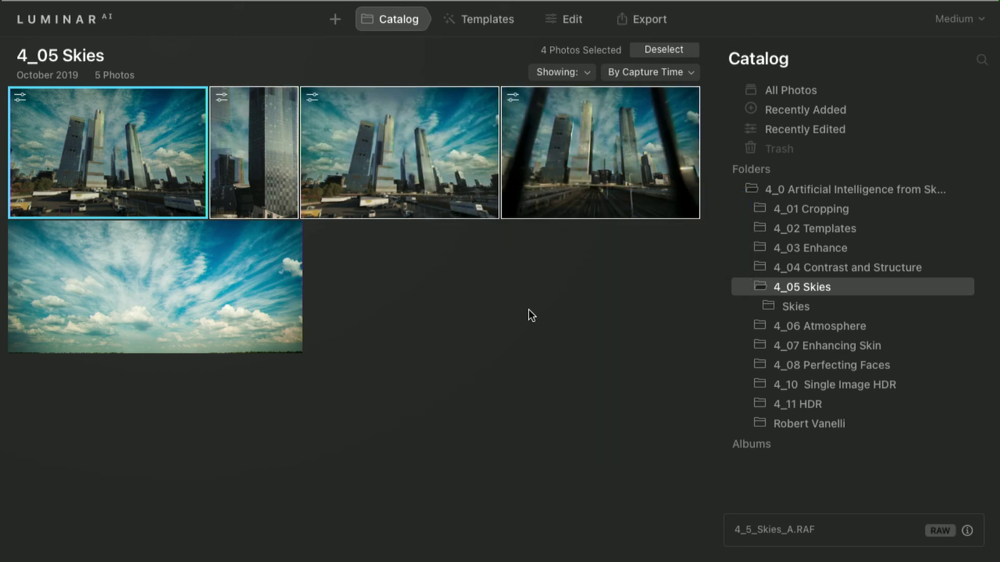
left_click(260, 164)
double_click(260, 164)
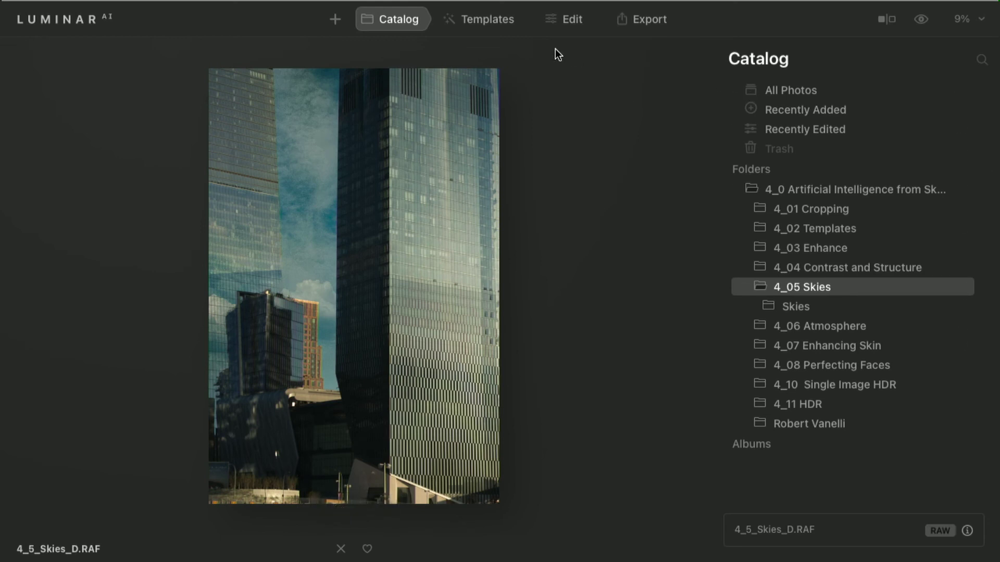
Set Sky Global to 20, Relight Scene to 61 and Sky Local to about 7, comparing against the original
left_click(568, 19)
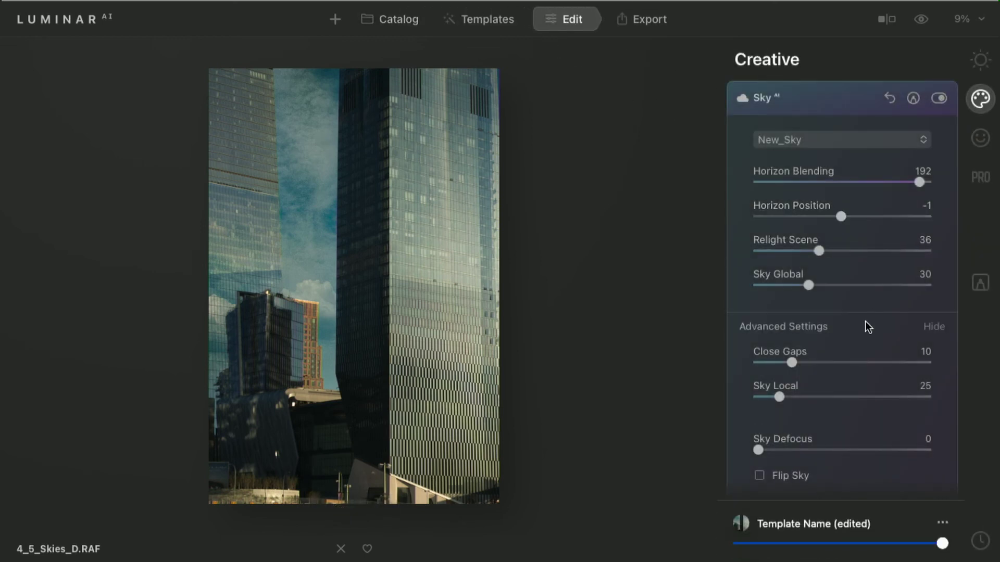
scroll(864, 320, "down", 2)
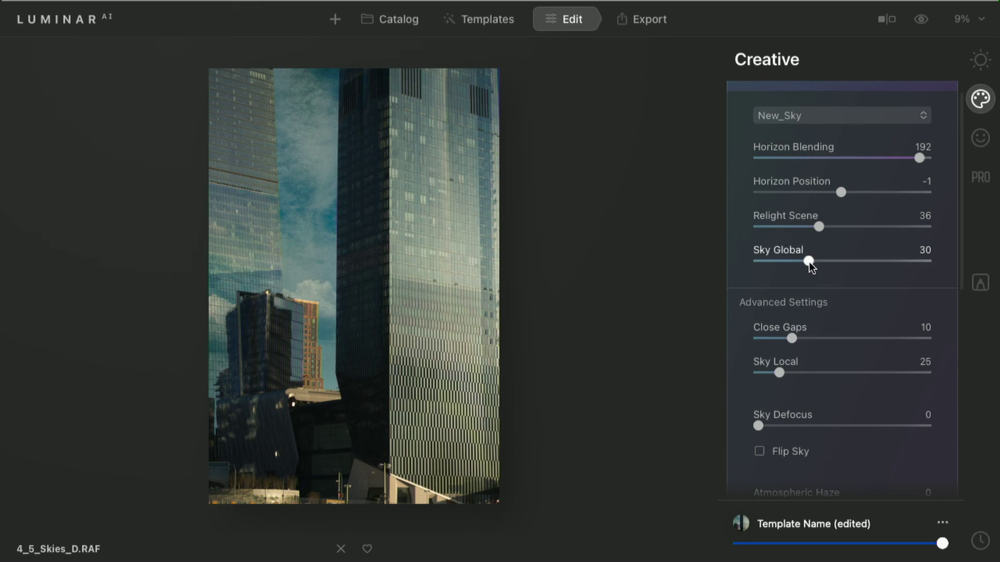
mouse_move(808, 262)
left_mouse_down()
mouse_move(779, 261)
mouse_move(855, 263)
mouse_move(791, 262)
left_mouse_up()
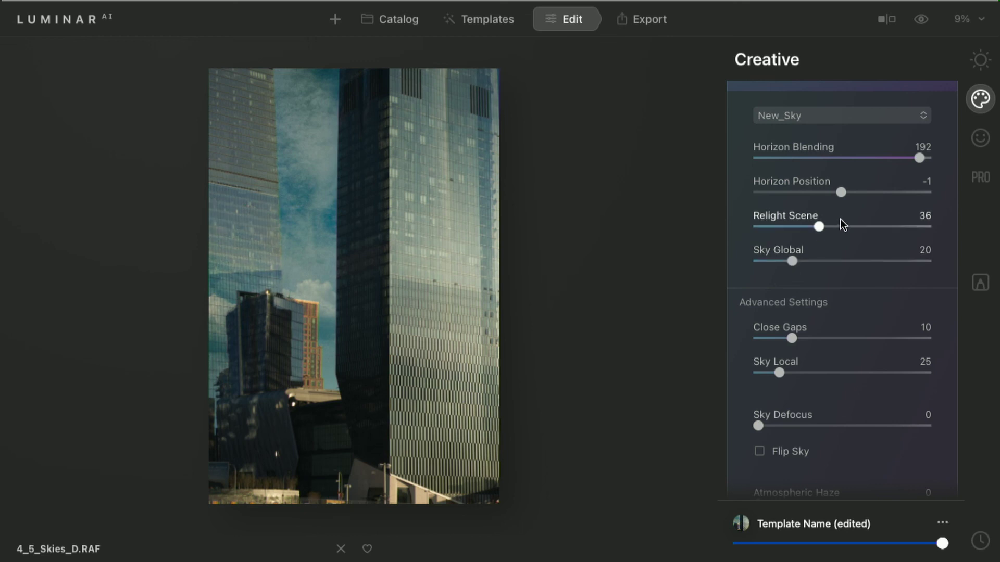
left_click_drag(835, 226, 863, 228)
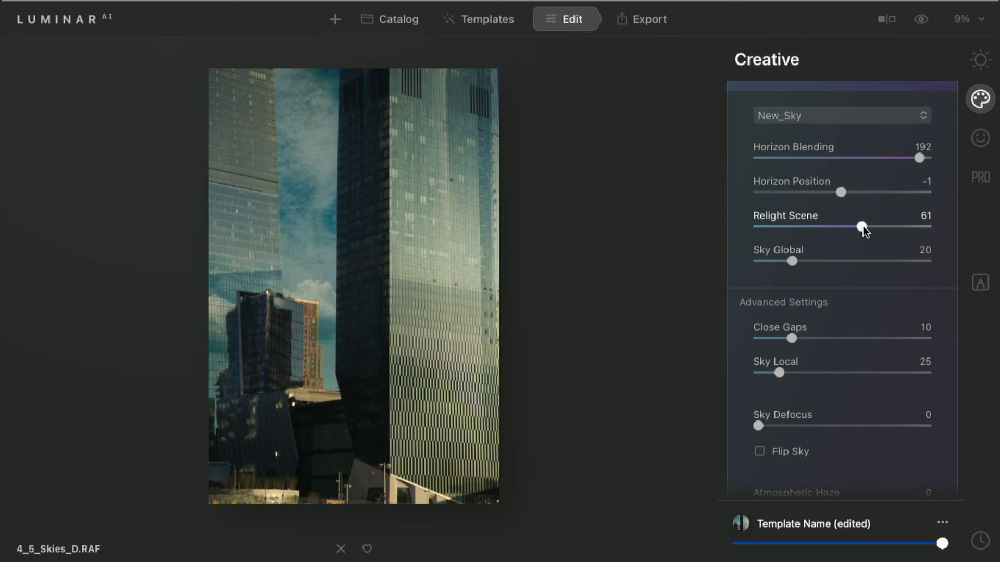
left_click(921, 19)
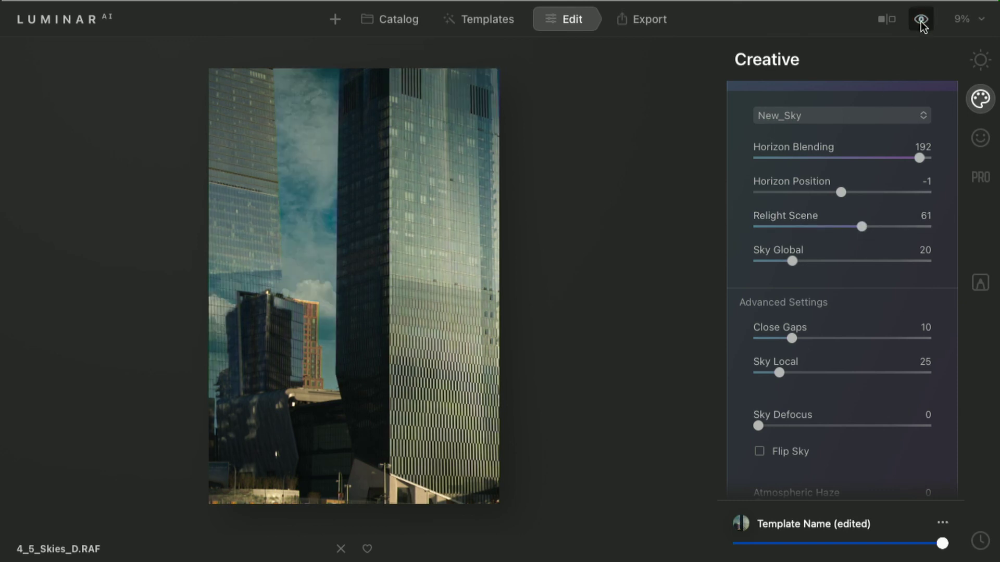
left_click(920, 22)
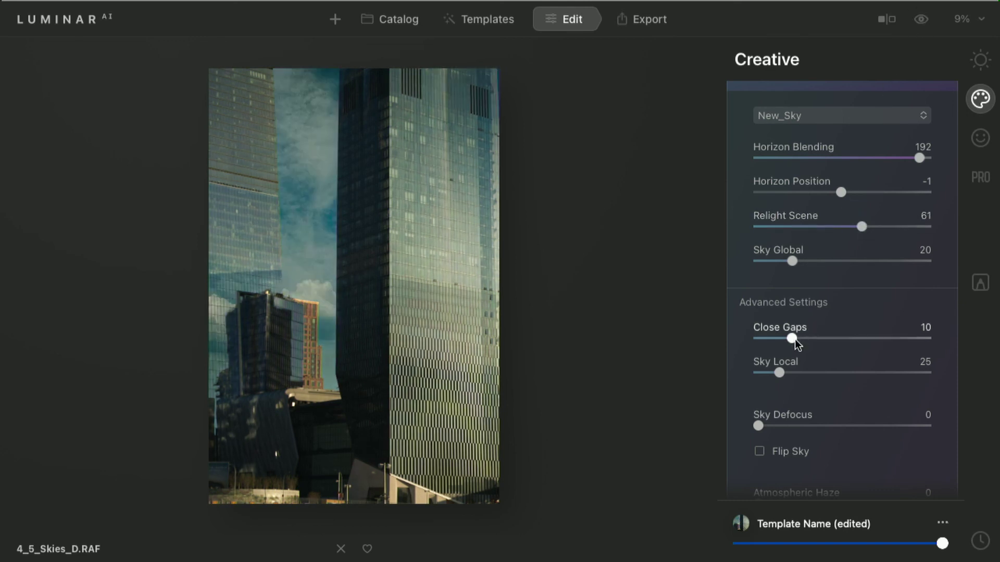
left_click_drag(783, 373, 766, 375)
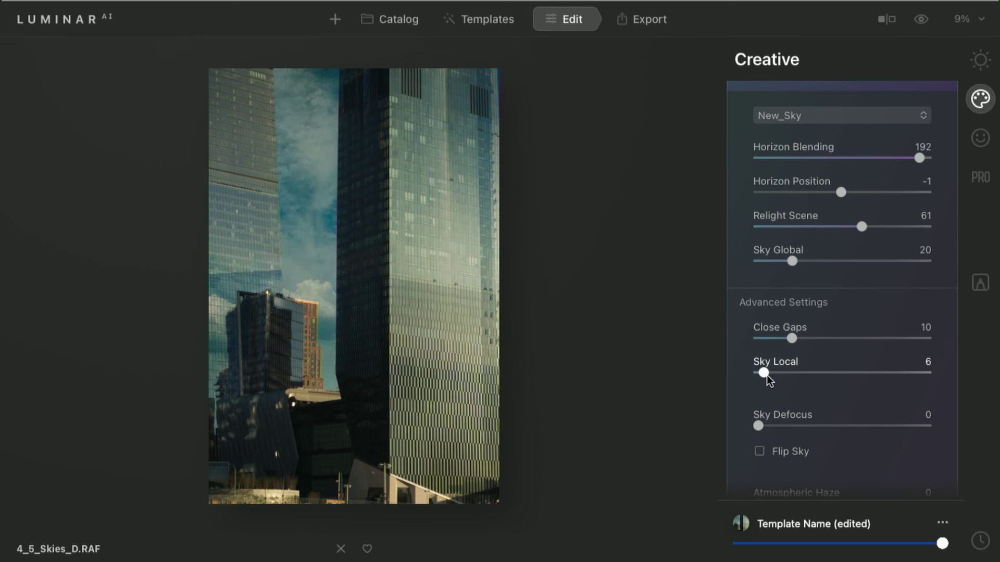